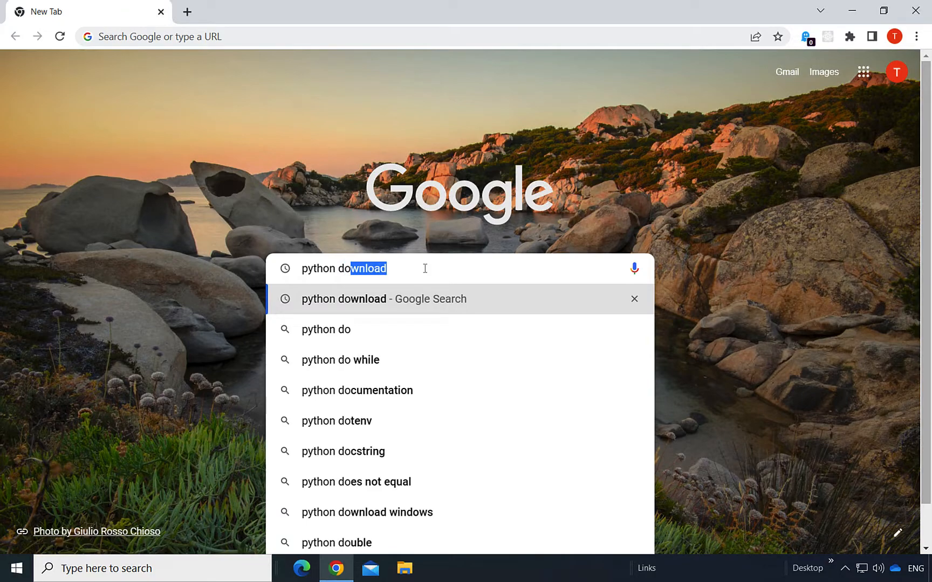
Step: Finish the 'python download' Google search and open the 'Download Python - Python.org' result
{"action": "type", "text": "wnload"}
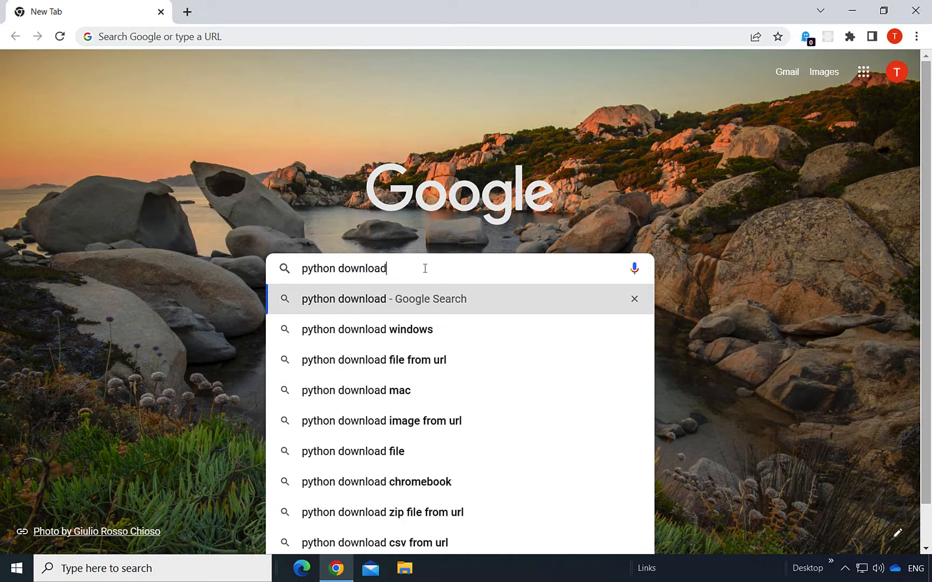
{"action": "key", "text": "Return"}
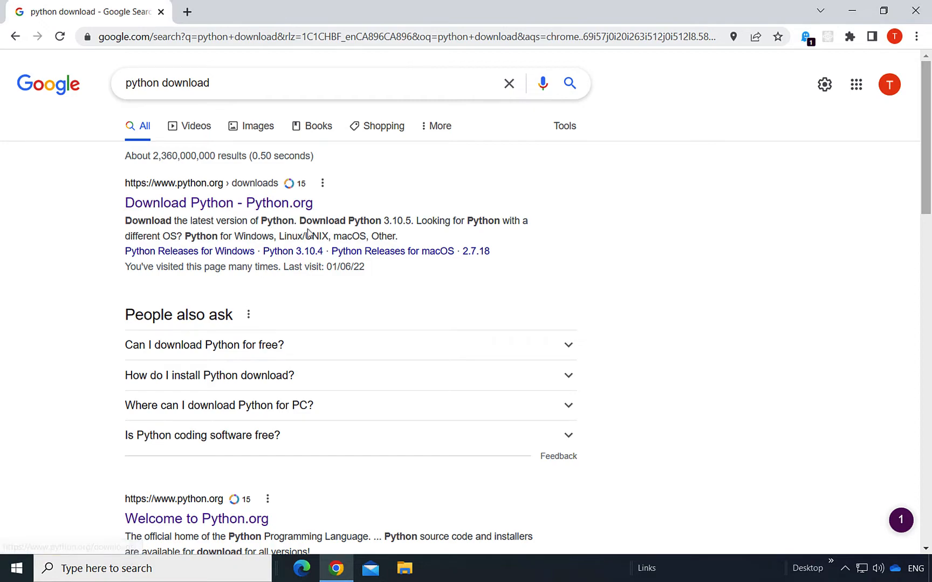
{"action": "left_click", "coordinate": [271, 208]}
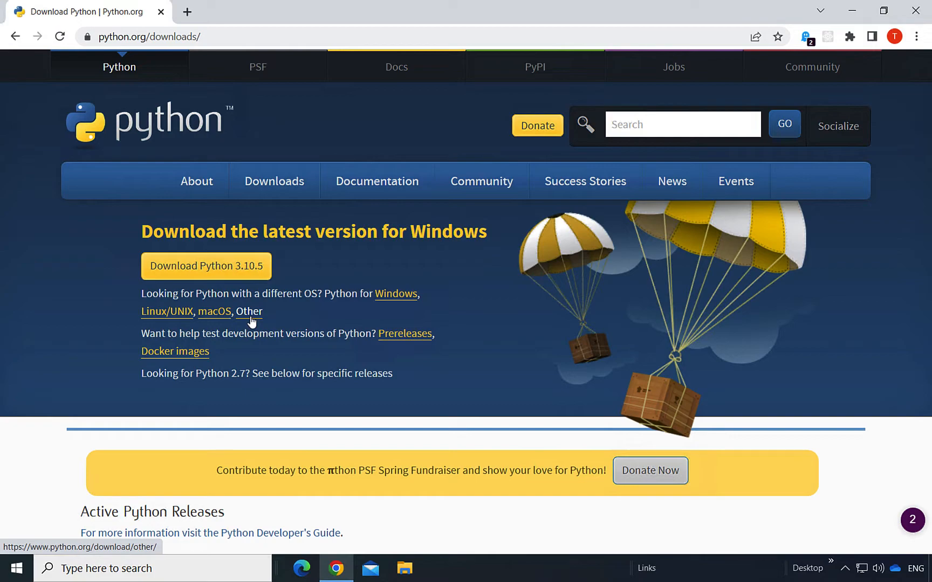
Step: Download the Python 3.10.5 installer (python-3.10.5-amd64.exe) and reveal it in the Downloads folder
{"action": "left_click", "coordinate": [234, 272]}
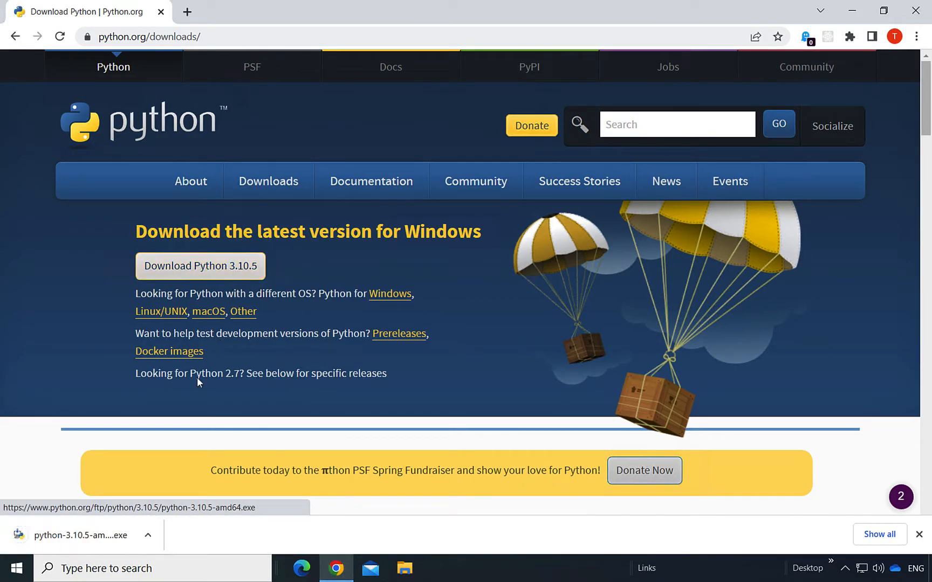
{"action": "left_click", "coordinate": [149, 536]}
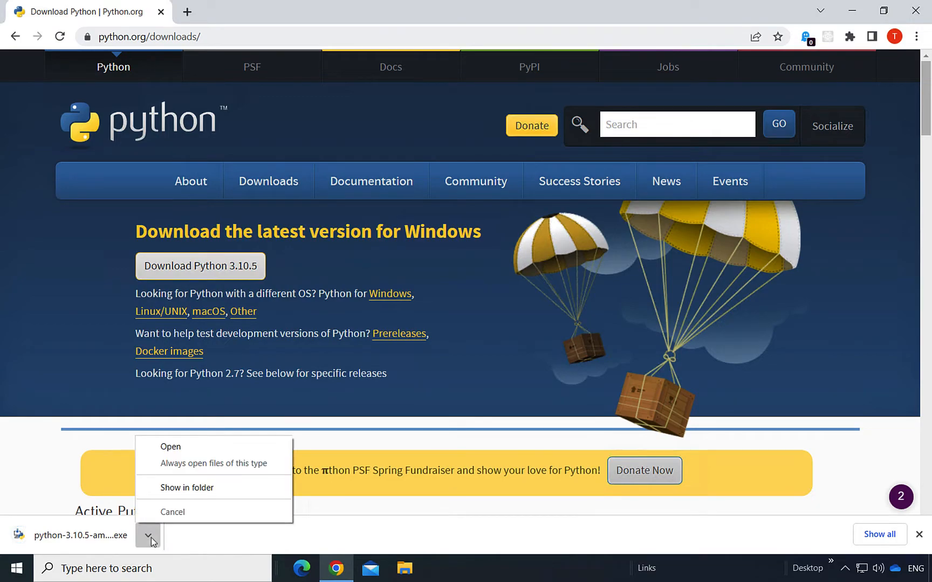
{"action": "left_click", "coordinate": [250, 487]}
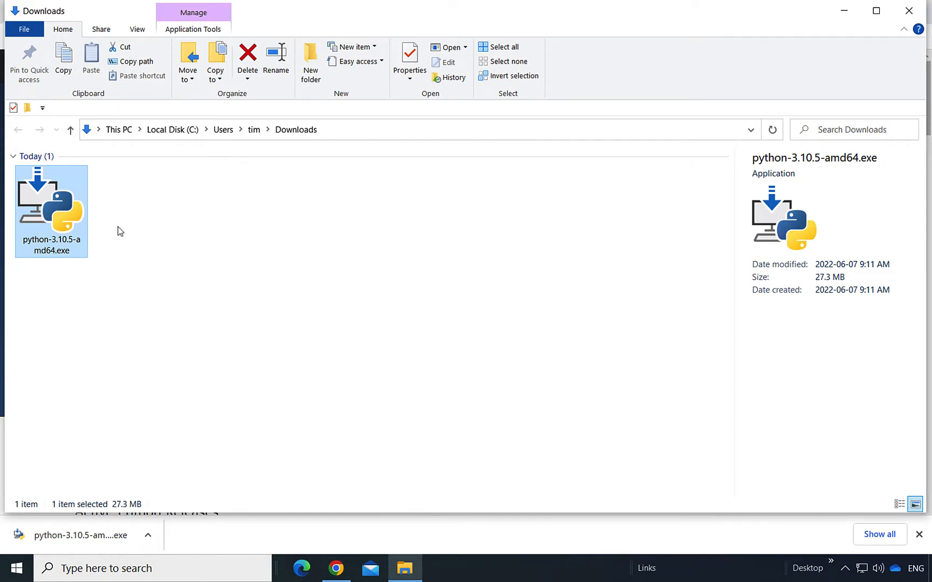
{"action": "right_click", "coordinate": [59, 215]}
Step: Open python-3.10.5-amd64.exe and allow it to run past the Security Warning
{"action": "left_click", "coordinate": [198, 173]}
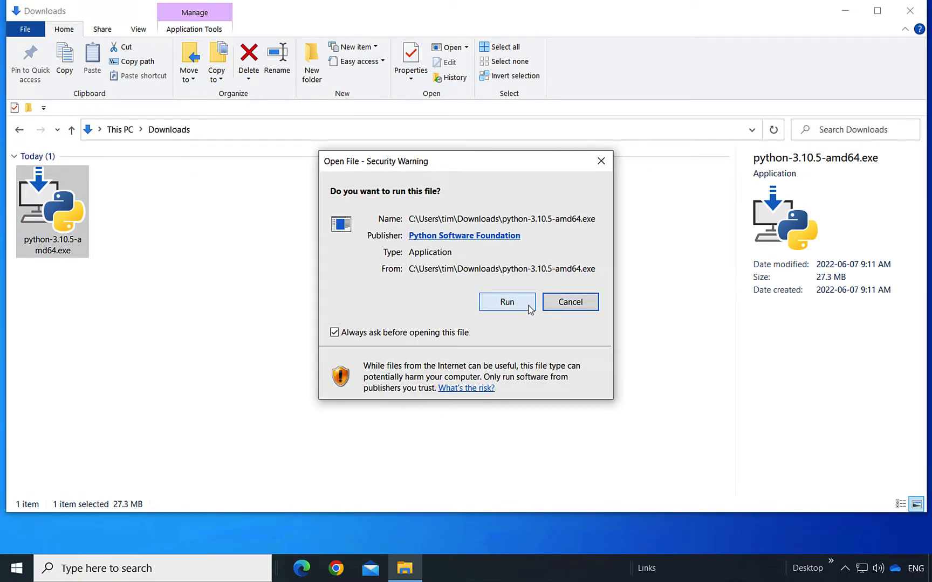
{"action": "left_click", "coordinate": [508, 302]}
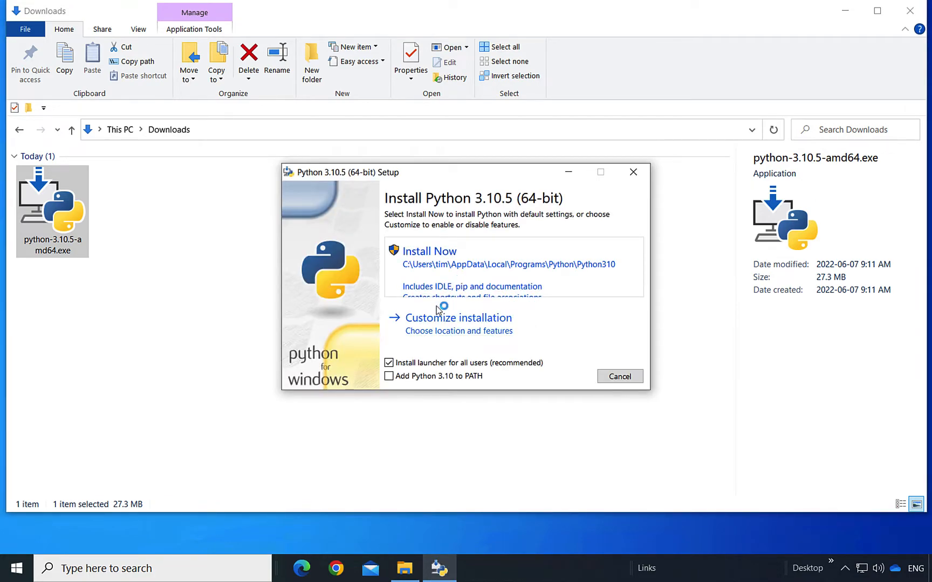
Step: Install Python 3.10.5 with 'Add Python 3.10 to PATH' ticked, approve UAC, and close setup
{"action": "left_click", "coordinate": [390, 378]}
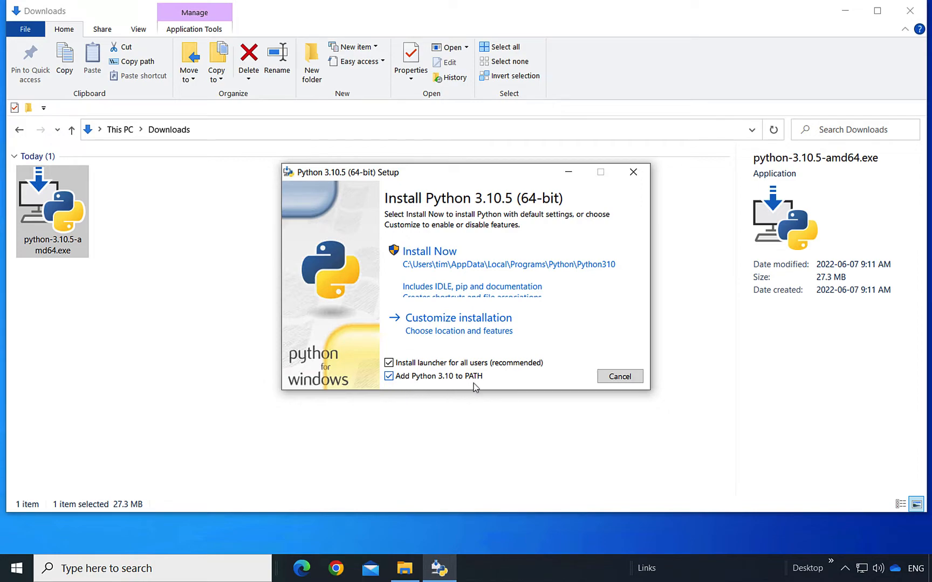
{"action": "left_click", "coordinate": [460, 263]}
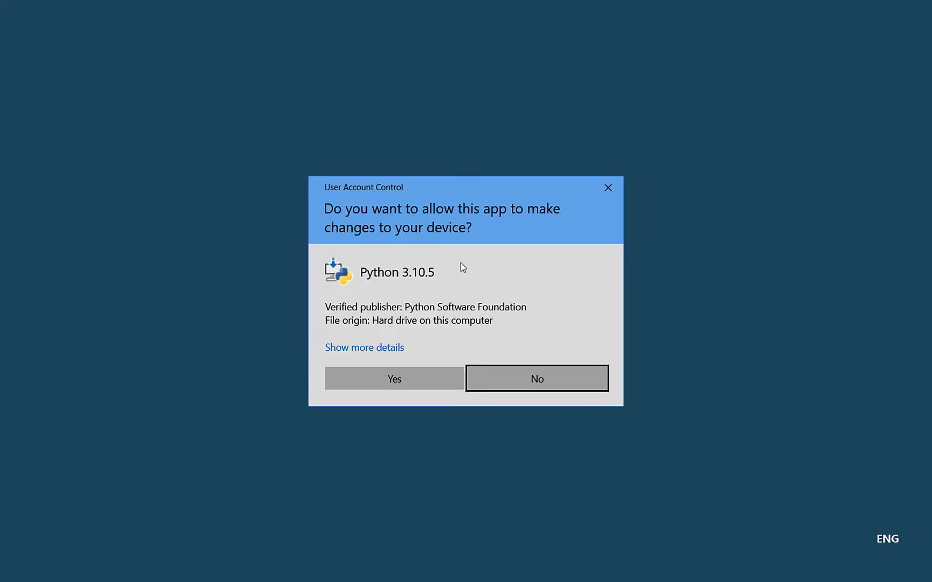
{"action": "left_click", "coordinate": [416, 379]}
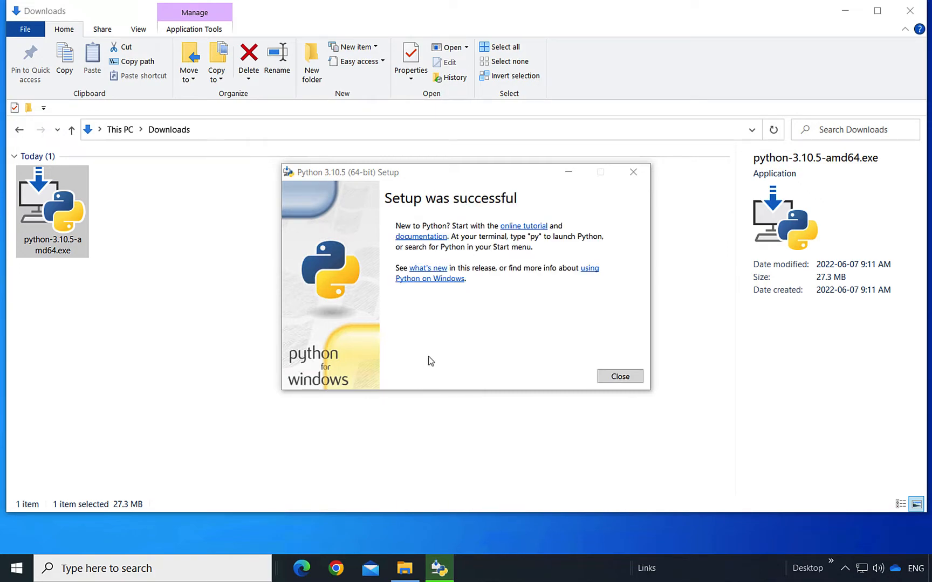
{"action": "left_click", "coordinate": [618, 377]}
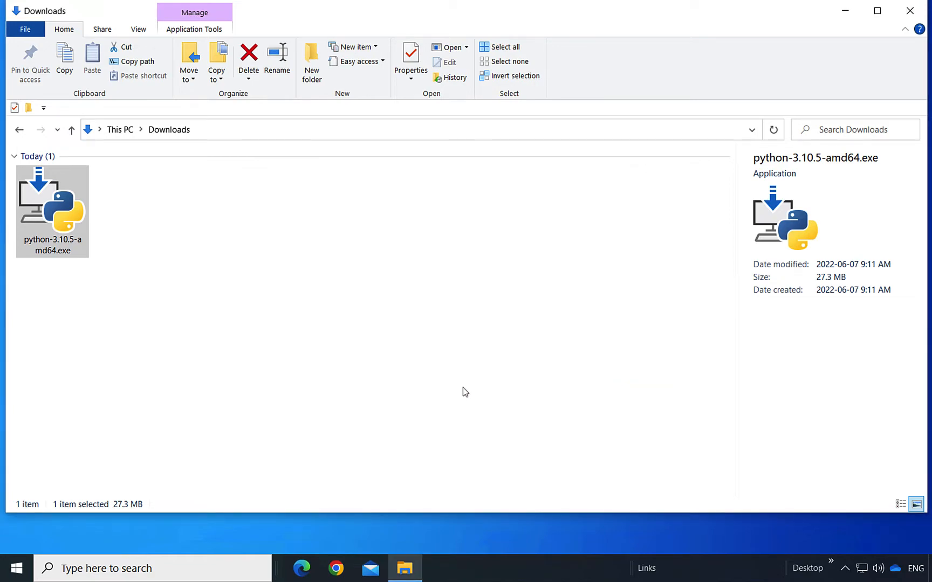
{"action": "left_click", "coordinate": [52, 573]}
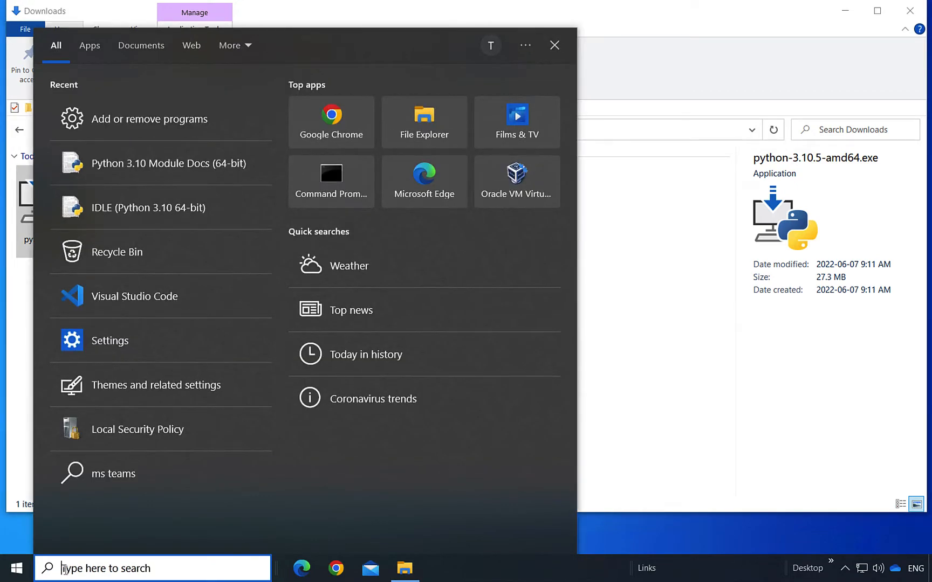
{"action": "type", "text": "pyth"}
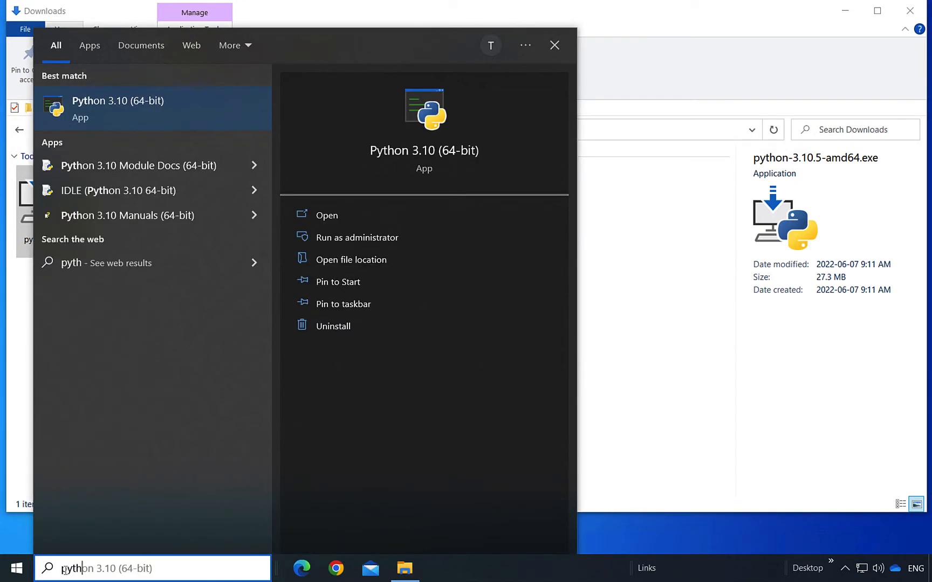
{"action": "type", "text": "on"}
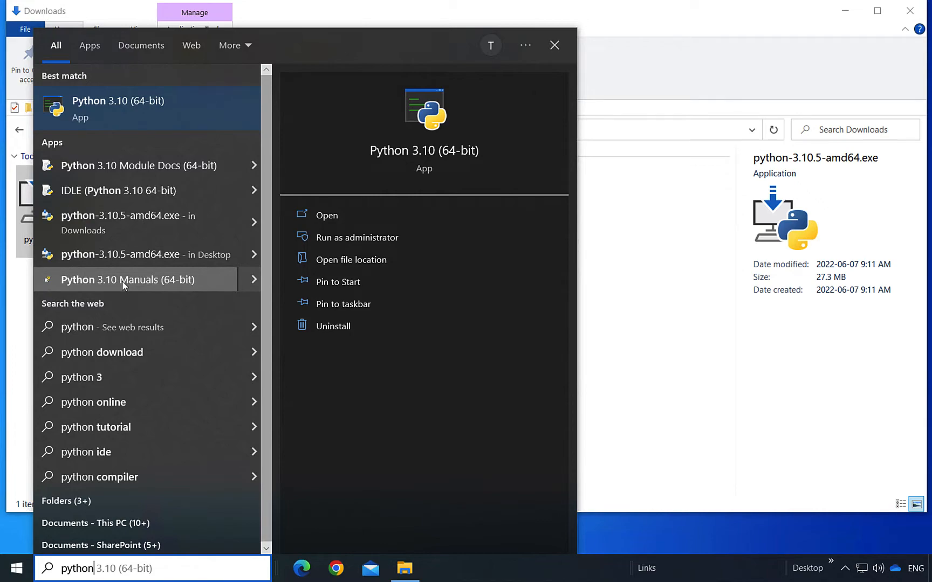
{"action": "left_click", "coordinate": [733, 311]}
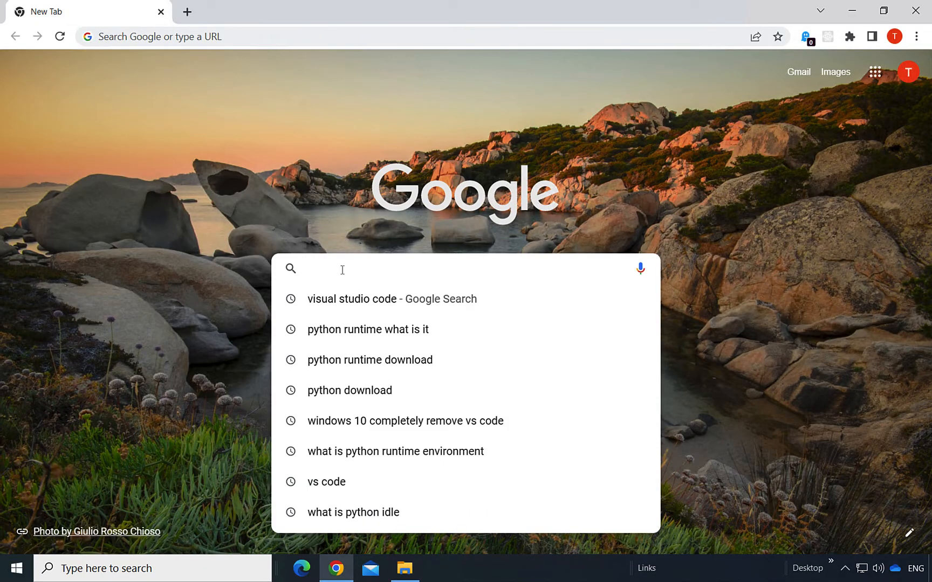
Step: Search Google for 'download visual studio code'
{"action": "type", "text": "d"}
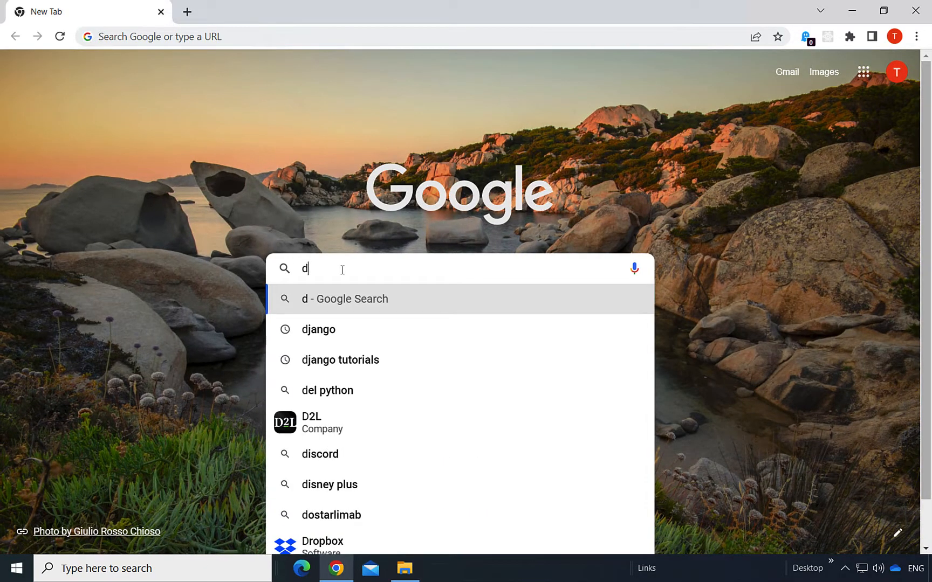
{"action": "type", "text": "ownl"}
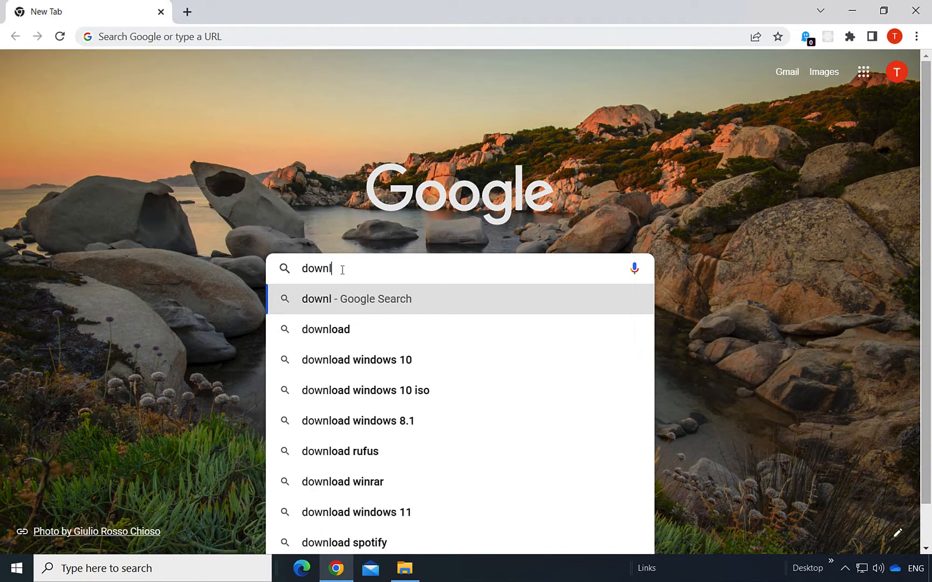
{"action": "type", "text": "oad v"}
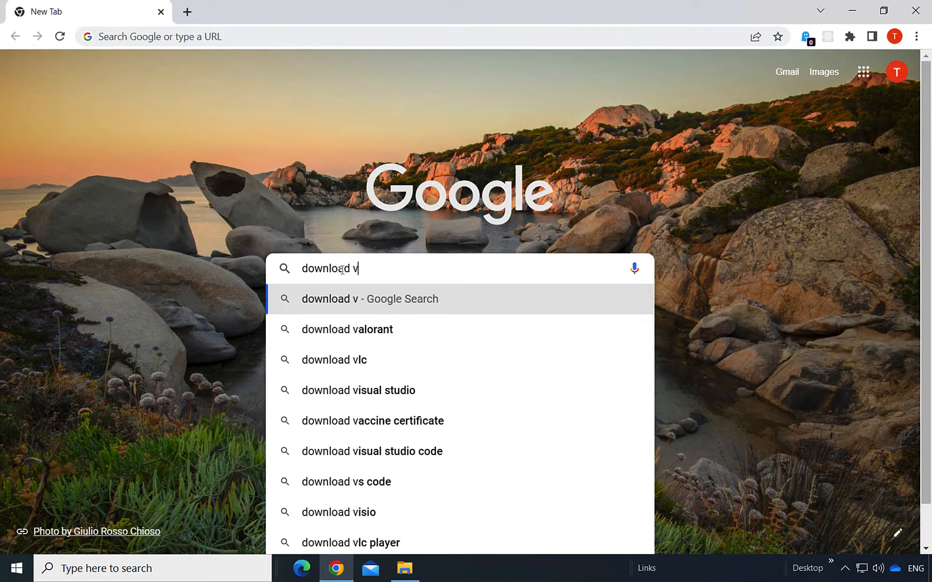
{"action": "type", "text": "isual studio c"}
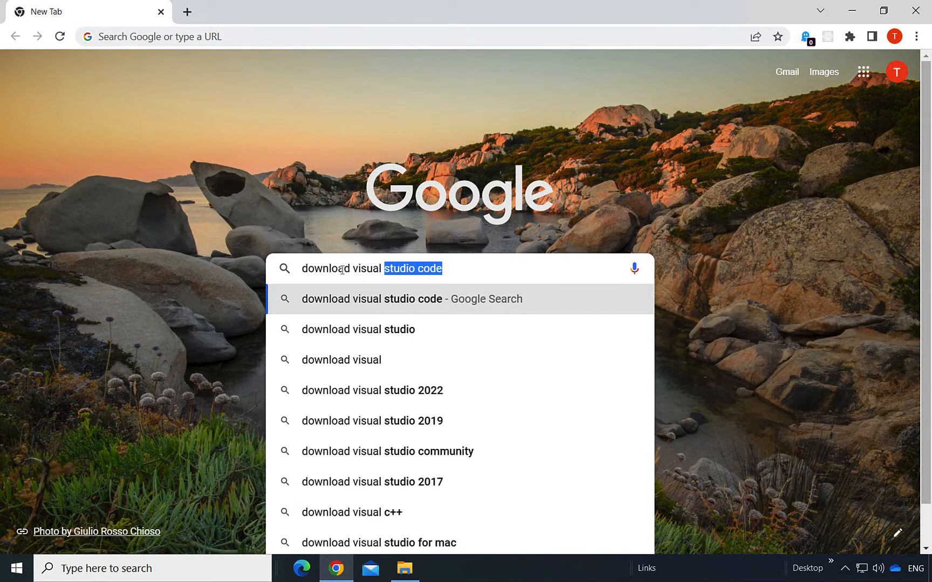
{"action": "key", "text": "BackSpace"}
{"action": "type", "text": "st"}
{"action": "key", "text": "Right"}
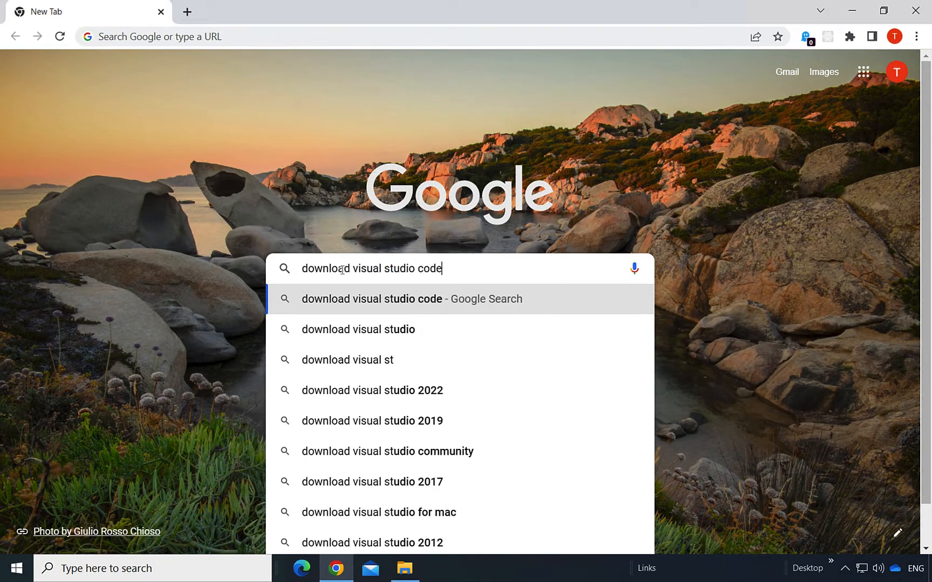
{"action": "left_click_drag", "start_coordinate": [351, 268], "coordinate": [461, 268]}
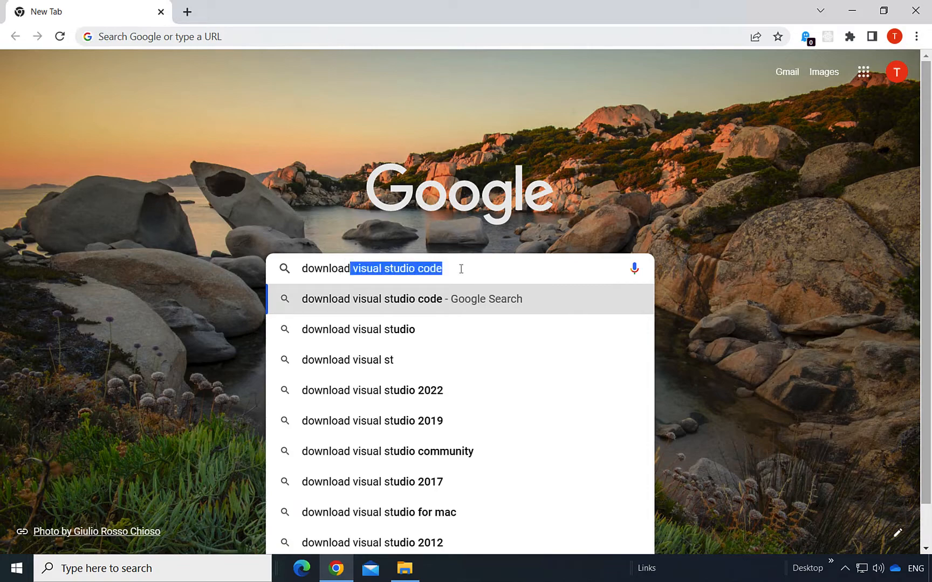
{"action": "left_click", "coordinate": [724, 318]}
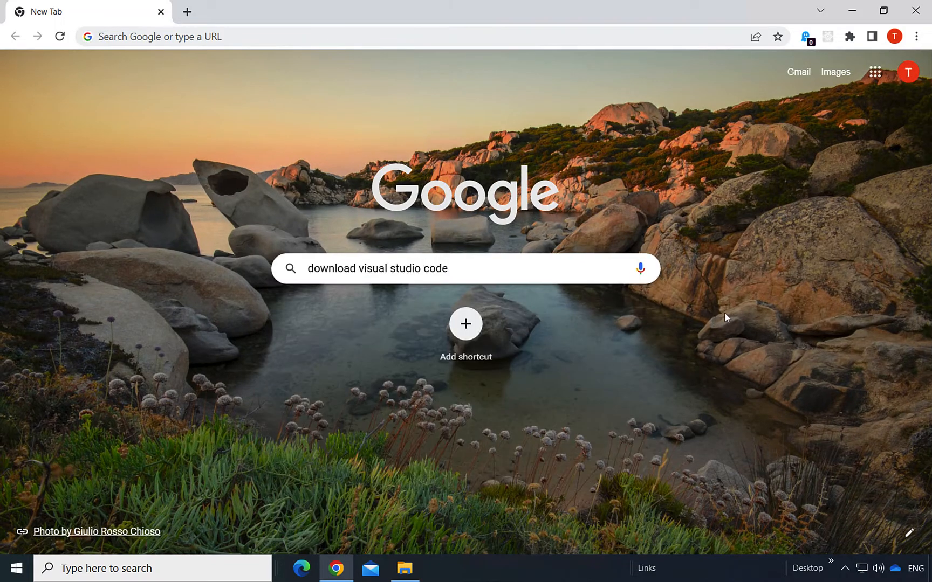
{"action": "left_click", "coordinate": [462, 273]}
{"action": "key", "text": "Return"}
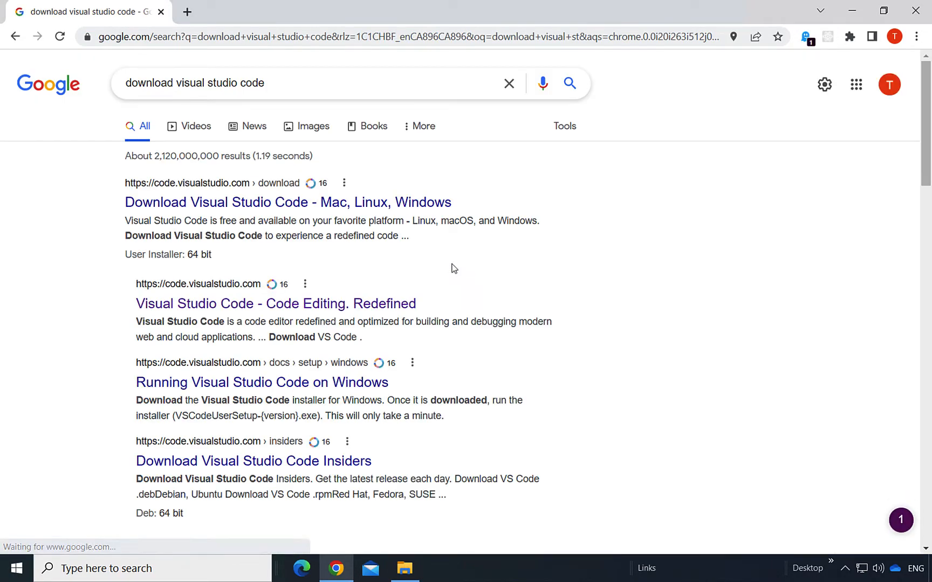
Step: Download VSCodeUserSetup-x64-1.67.2.exe from code.visualstudio.com and show it in its folder
{"action": "left_click", "coordinate": [300, 209]}
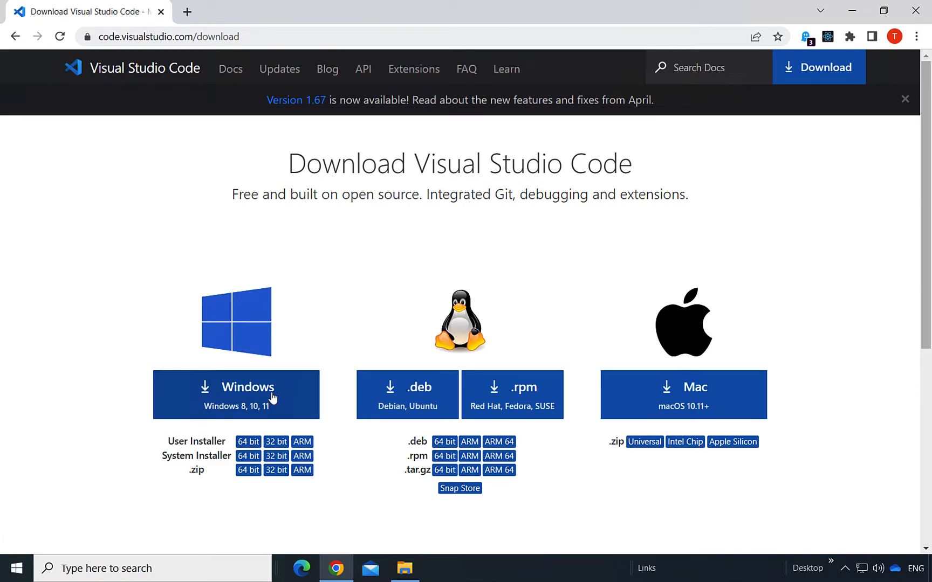
{"action": "left_click", "coordinate": [295, 400]}
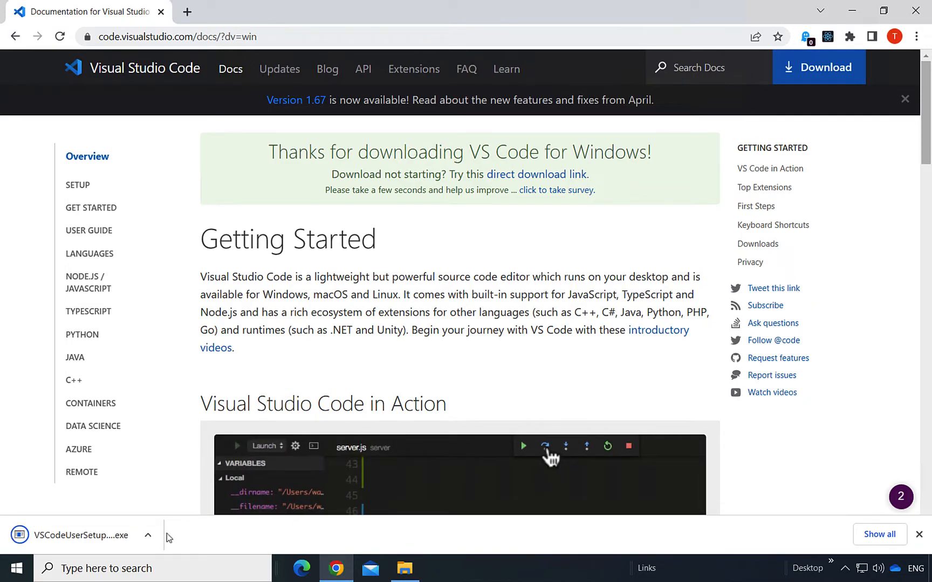
{"action": "left_click", "coordinate": [156, 545]}
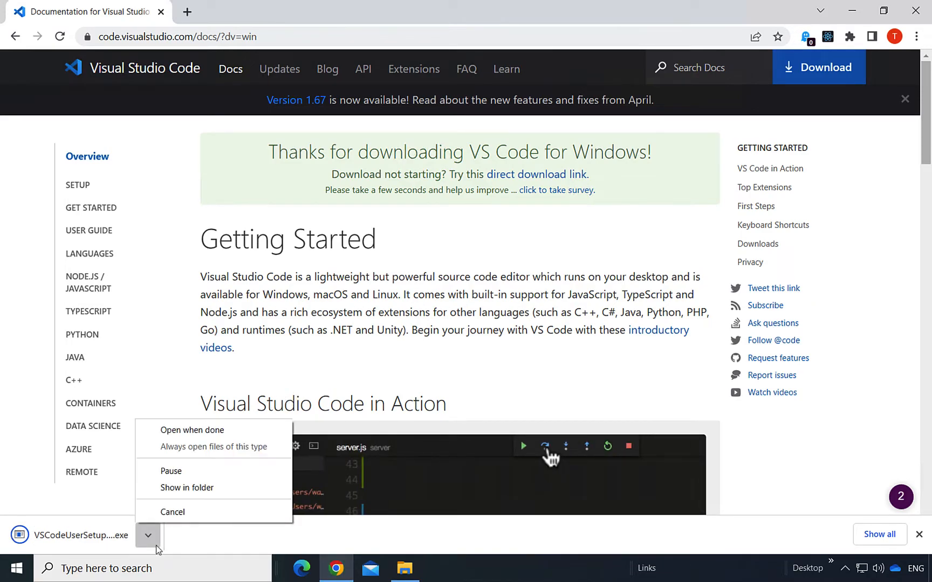
{"action": "left_click", "coordinate": [267, 489]}
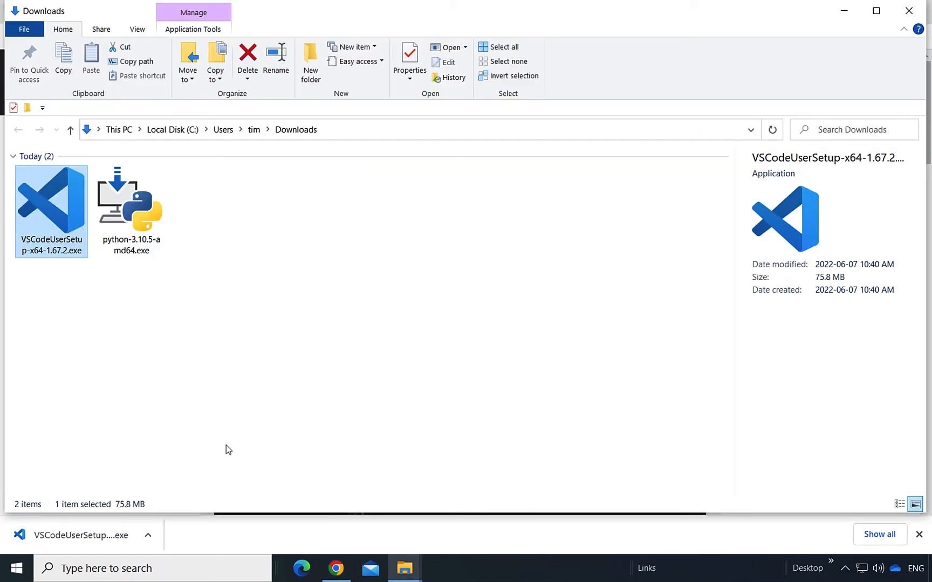
Step: Launch the VS Code installer past the security warning and accept the licence agreement
{"action": "right_click", "coordinate": [70, 214]}
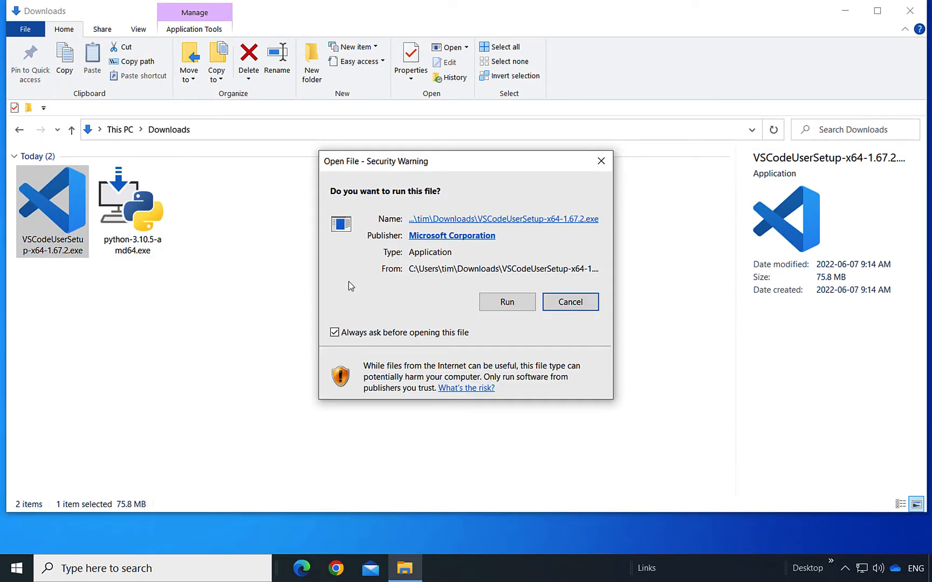
{"action": "left_click", "coordinate": [507, 302]}
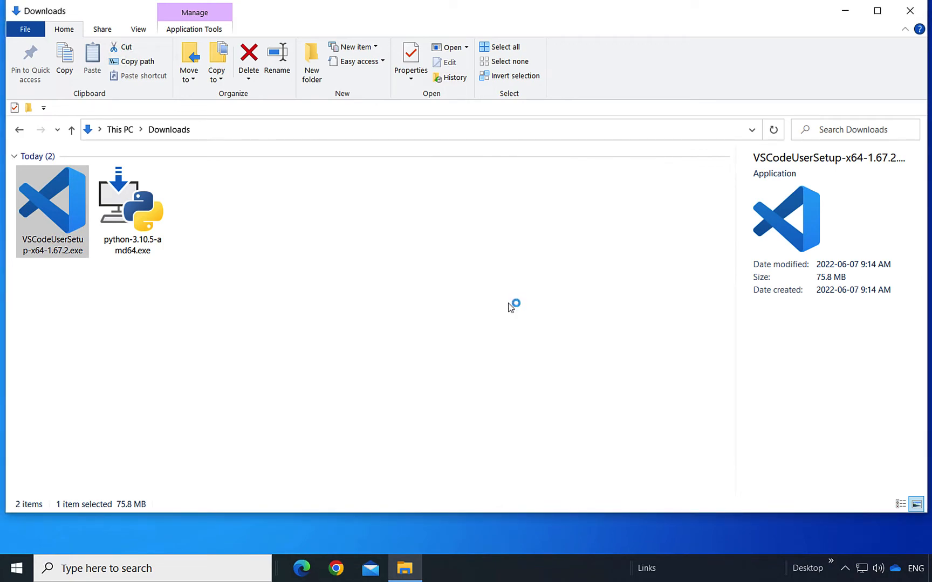
{"action": "left_click", "coordinate": [335, 377]}
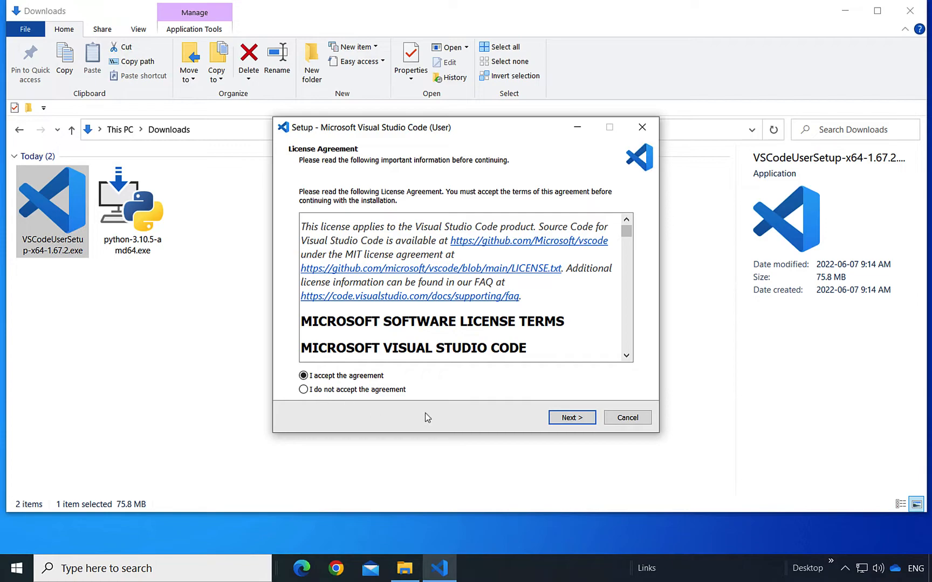
Step: Keep the default install folder, Start Menu folder and tasks, install, then launch VS Code
{"action": "left_click", "coordinate": [572, 424]}
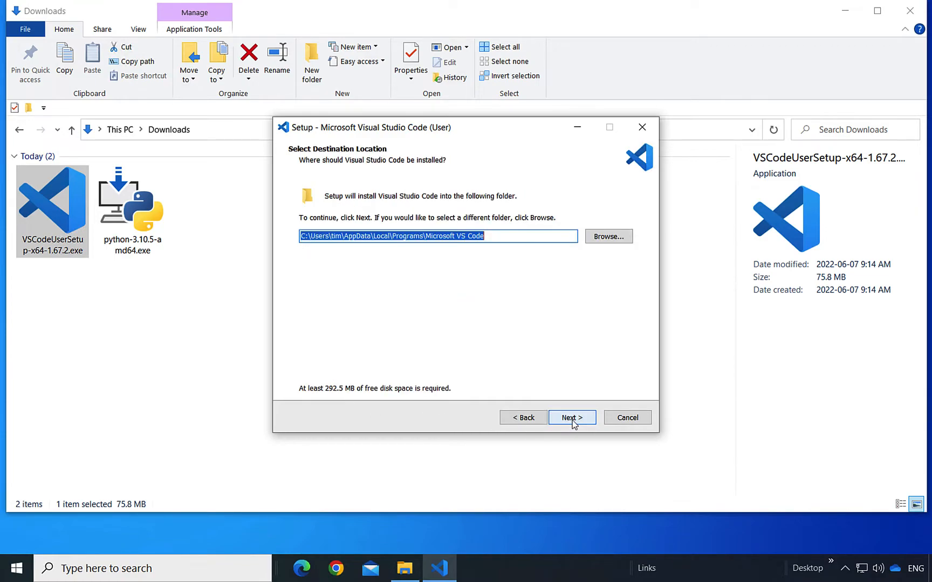
{"action": "left_click", "coordinate": [514, 236]}
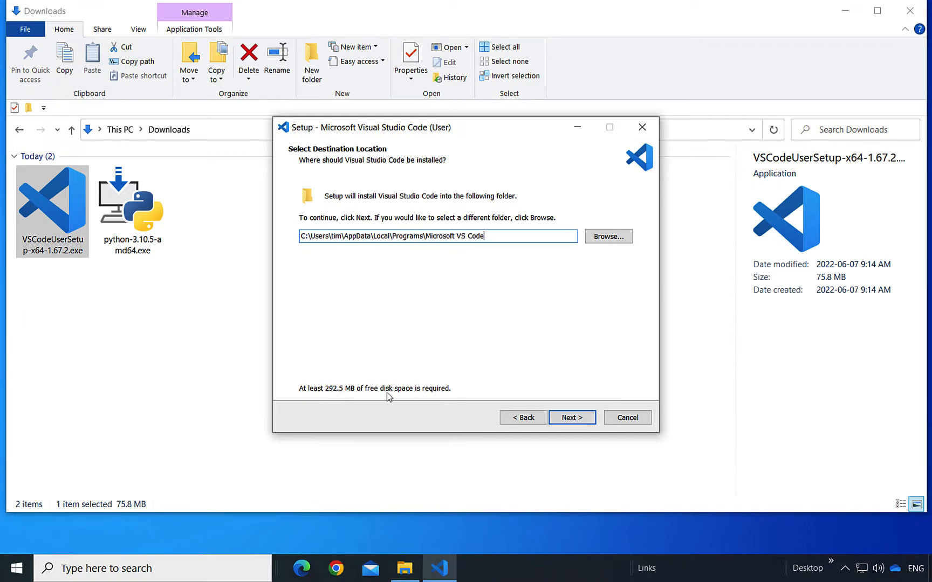
{"action": "left_click", "coordinate": [572, 420]}
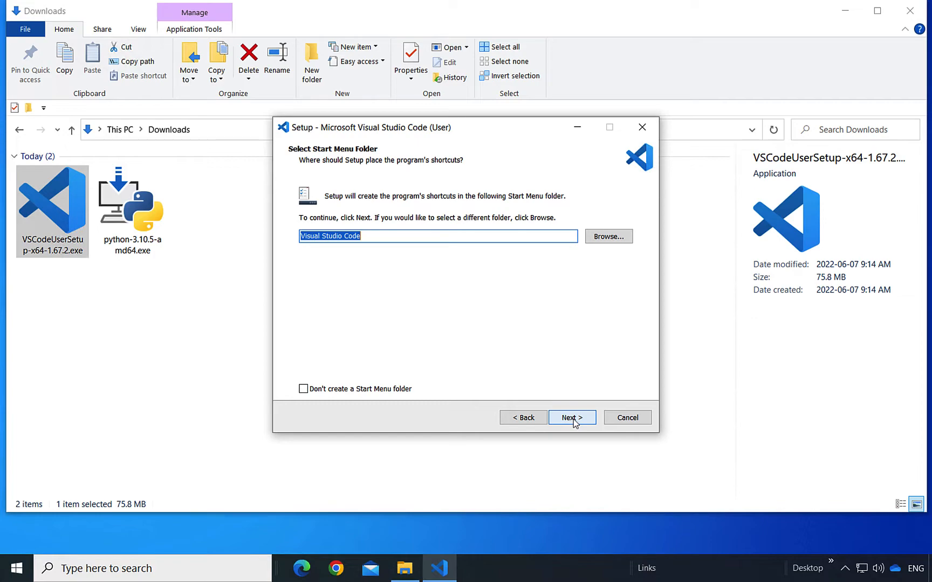
{"action": "left_click", "coordinate": [572, 419]}
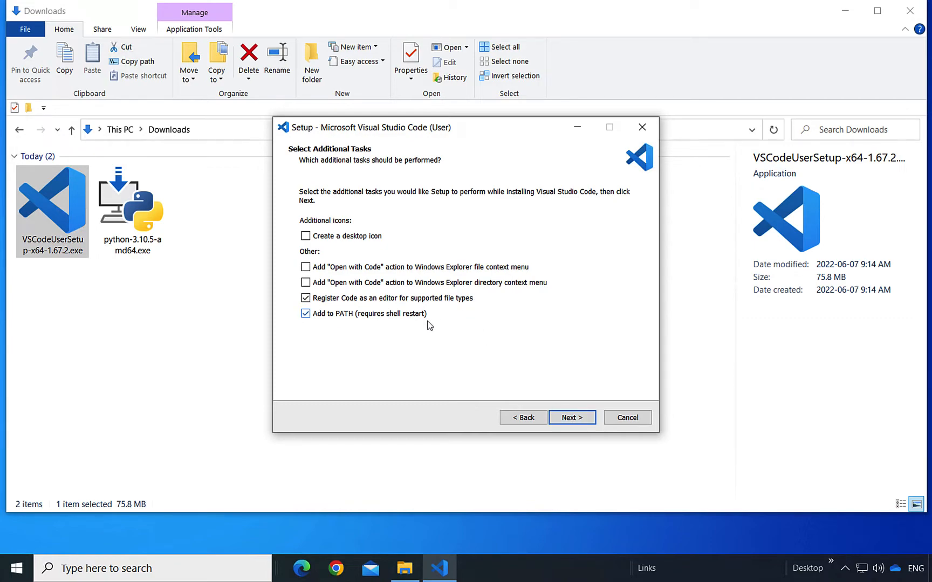
{"action": "left_click", "coordinate": [568, 423]}
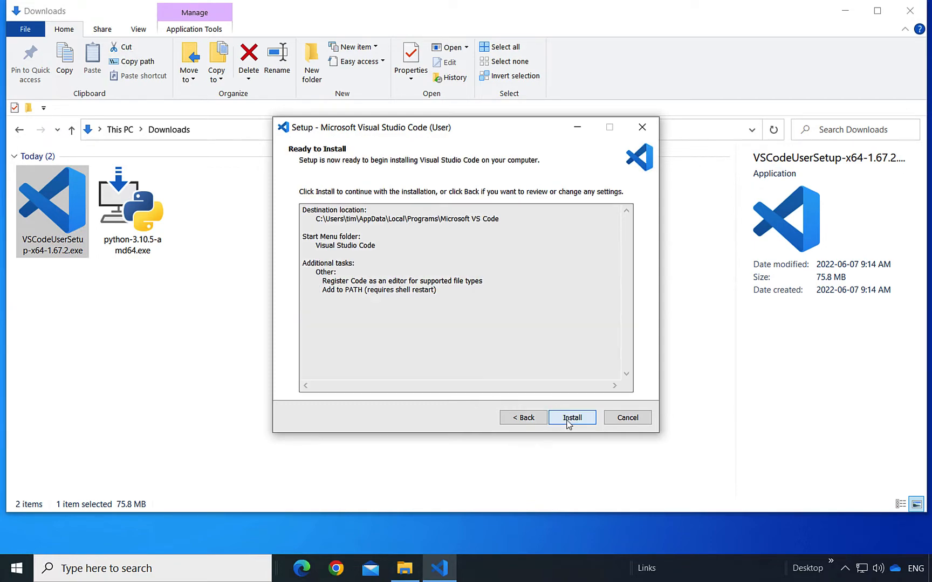
{"action": "left_click", "coordinate": [568, 423]}
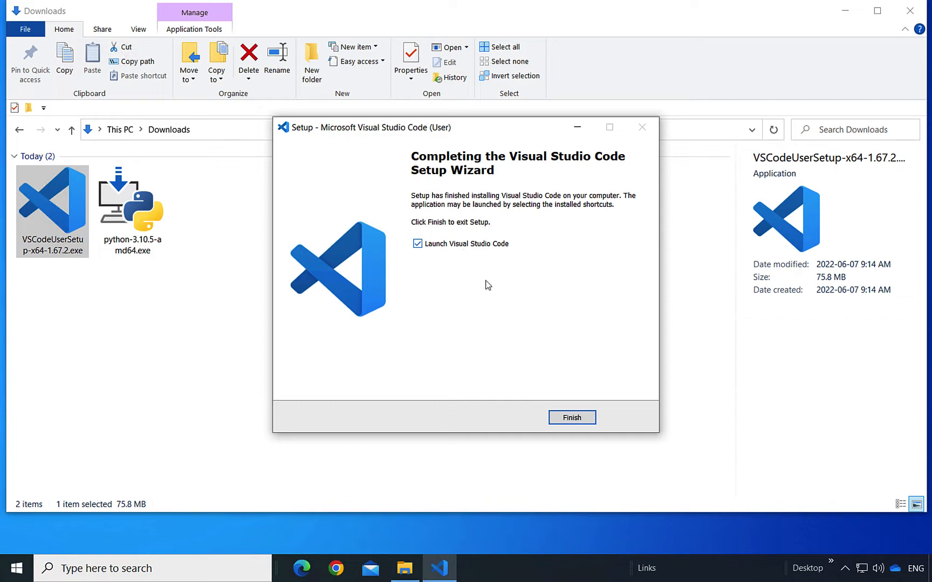
{"action": "left_click", "coordinate": [572, 418]}
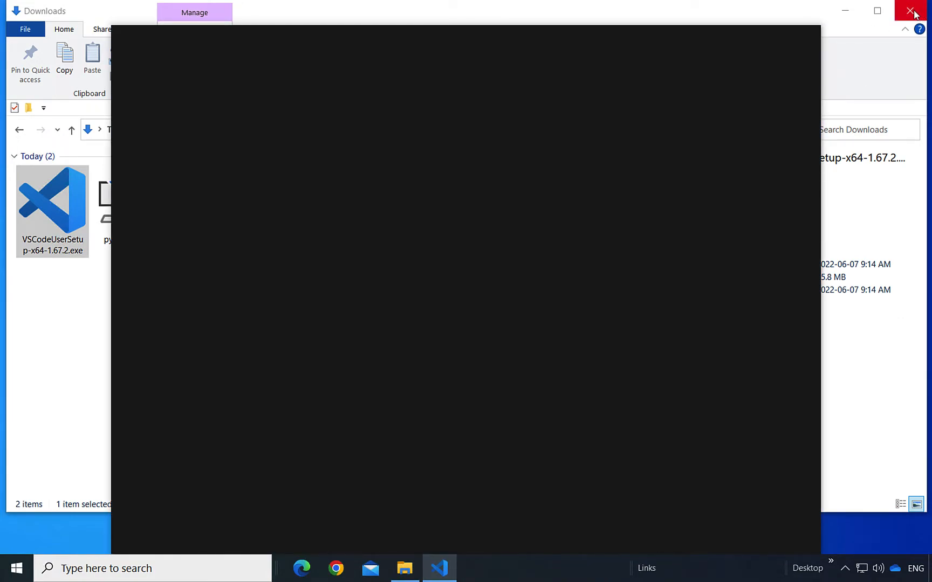
Step: Close File Explorer, maximize VS Code, mark Get Started done, and bring up Open Folder
{"action": "left_click", "coordinate": [910, 11]}
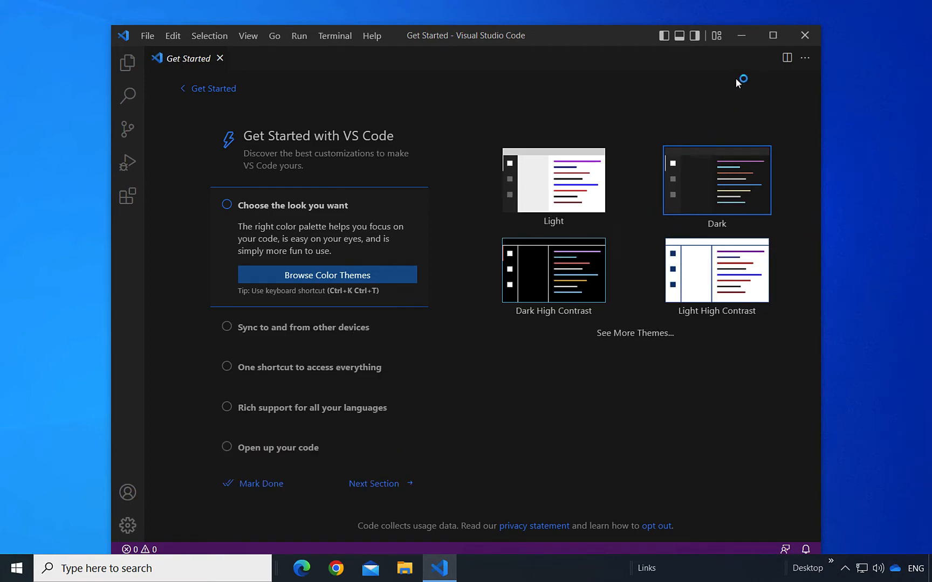
{"action": "left_click", "coordinate": [774, 39]}
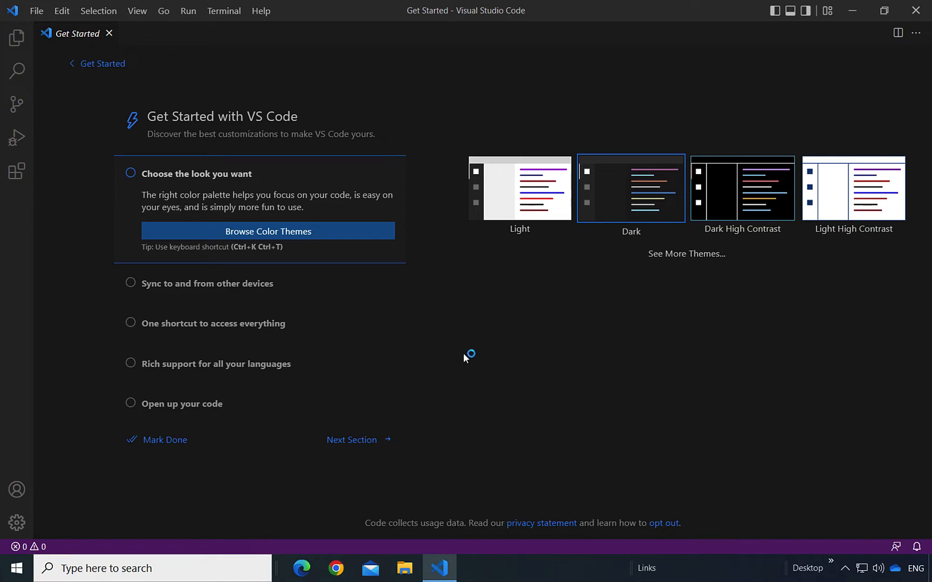
{"action": "left_click", "coordinate": [173, 443]}
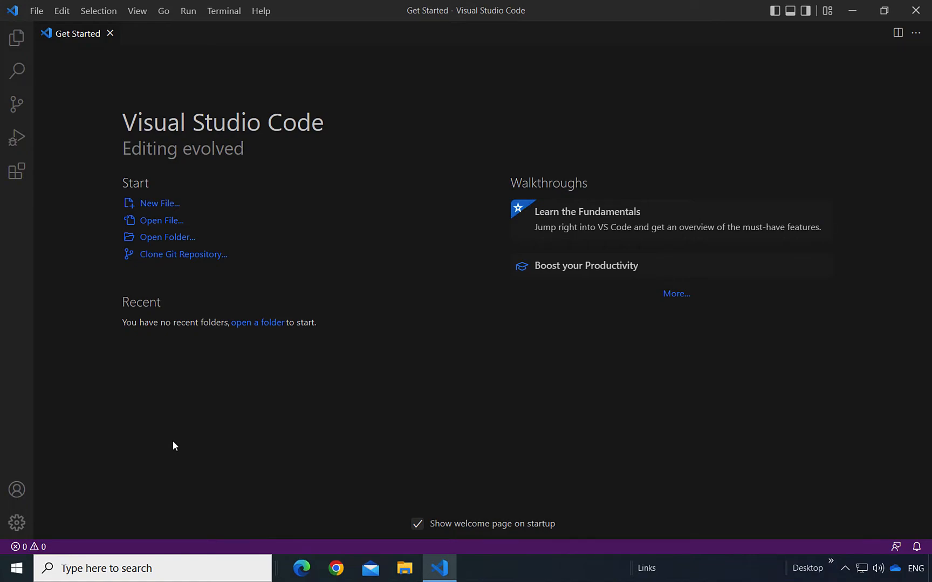
{"action": "left_click", "coordinate": [185, 238]}
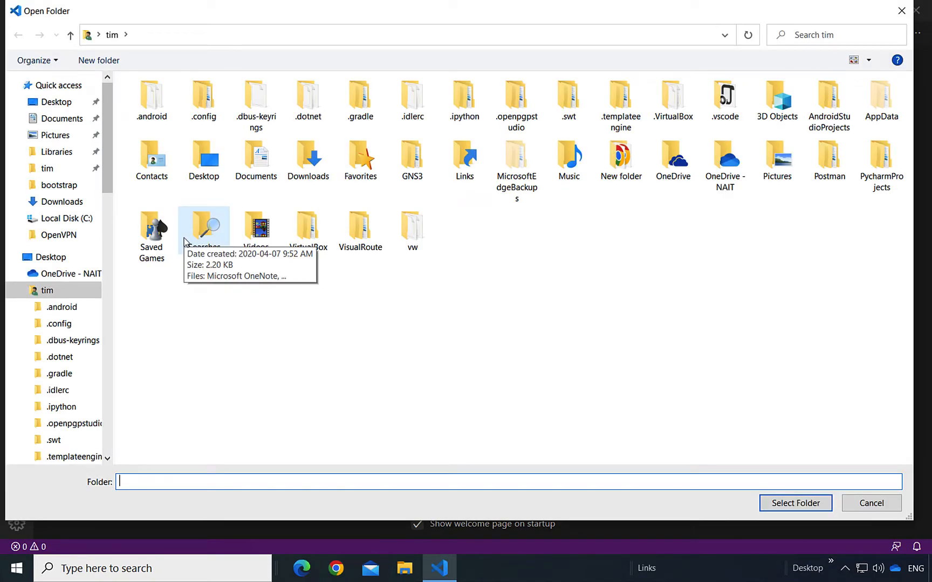
Step: Create a 'Python Projects' folder in the home folder and select it as the workspace
{"action": "right_click", "coordinate": [194, 308]}
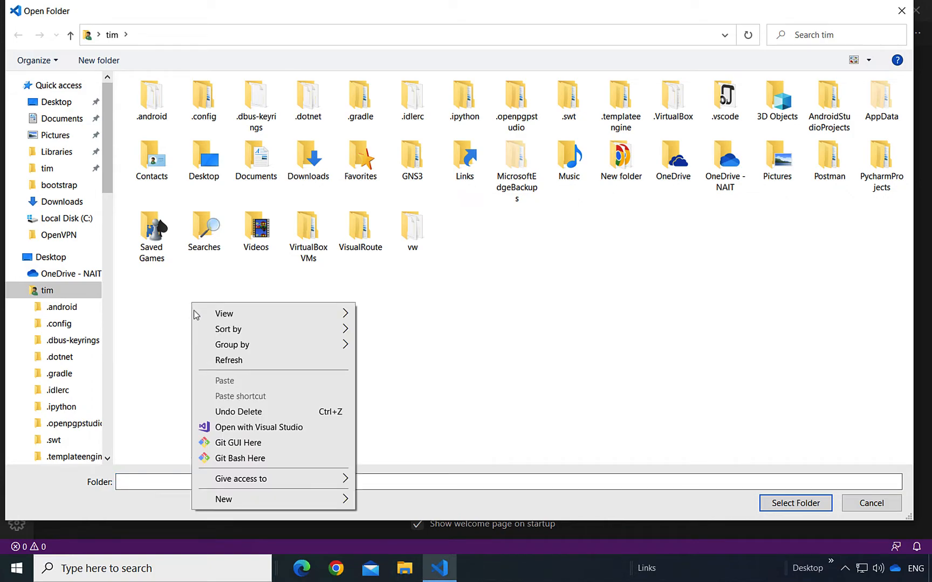
{"action": "mouse_move", "coordinate": [281, 499]}
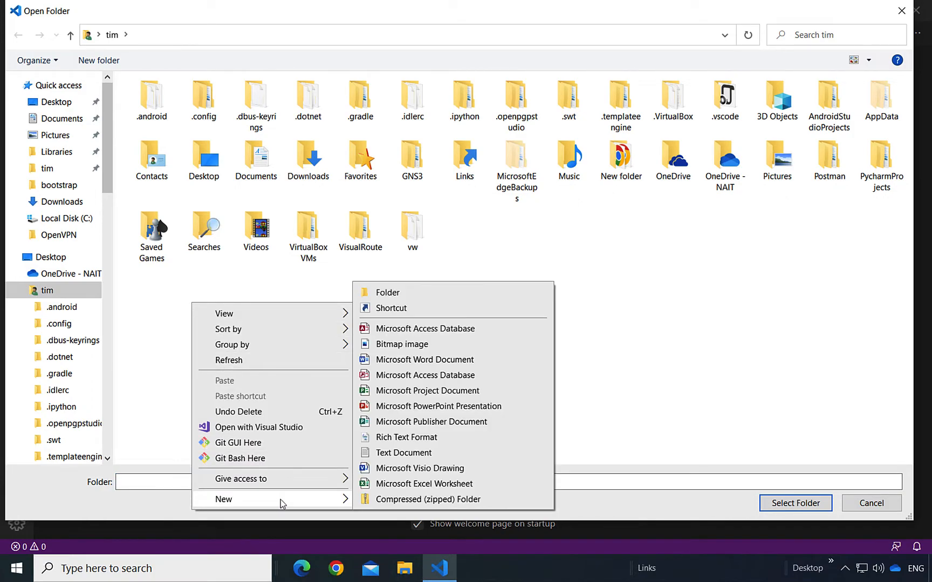
{"action": "left_click", "coordinate": [393, 292]}
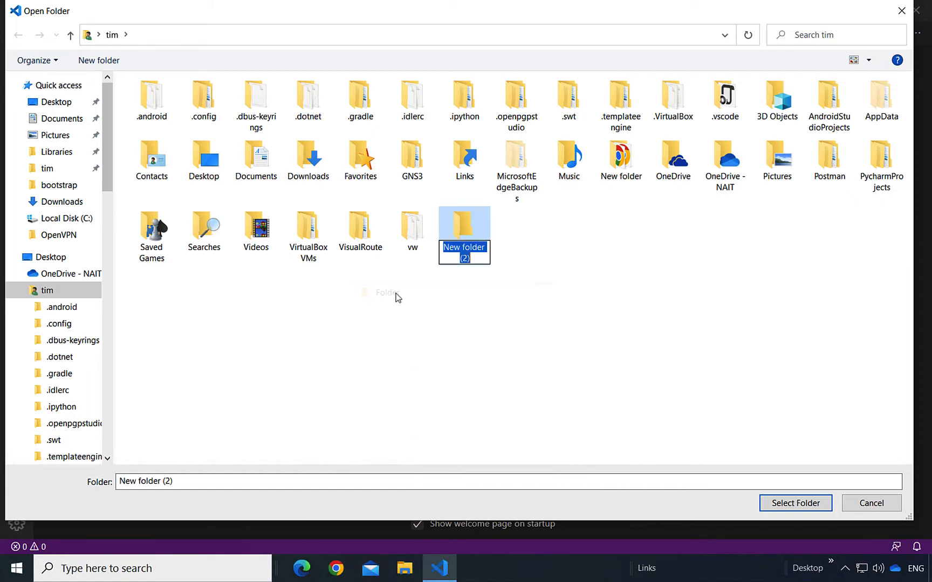
{"action": "key", "text": "BackSpace"}
{"action": "type", "text": "P"}
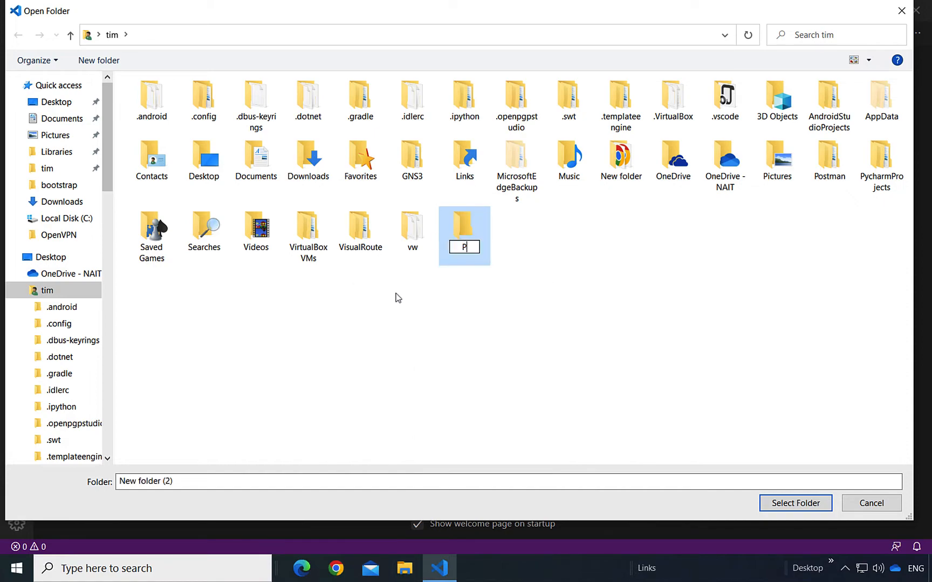
{"action": "type", "text": "ython "}
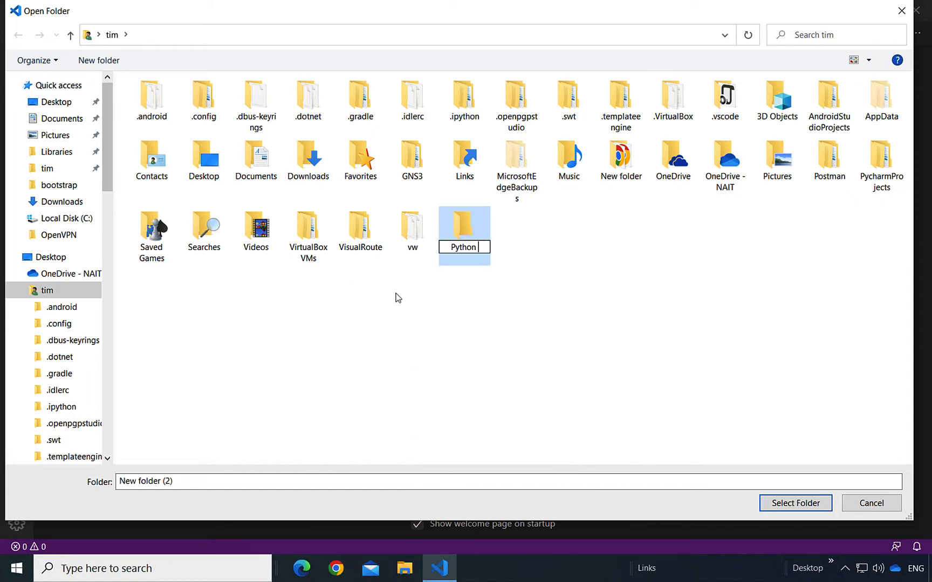
{"action": "type", "text": "Project"}
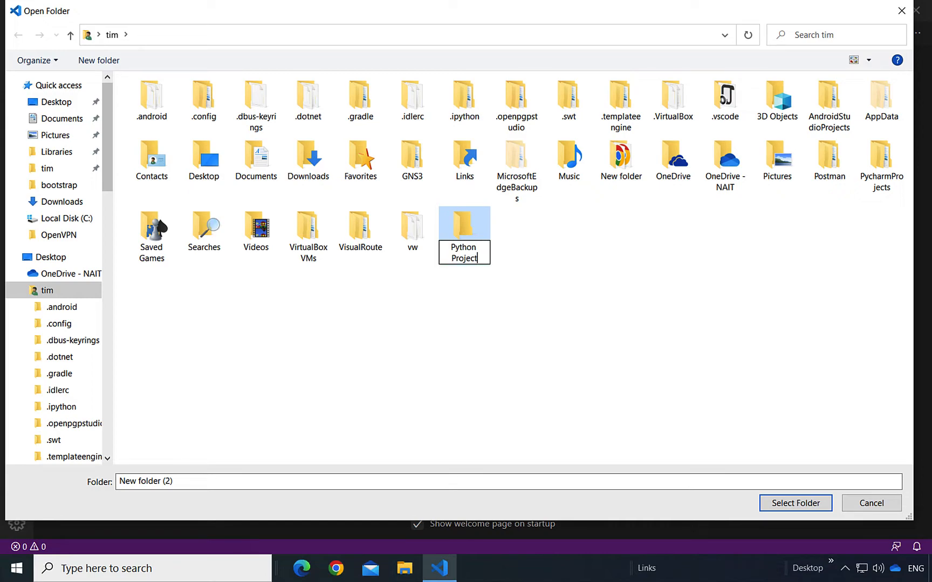
{"action": "type", "text": "s"}
{"action": "left_click", "coordinate": [468, 232]}
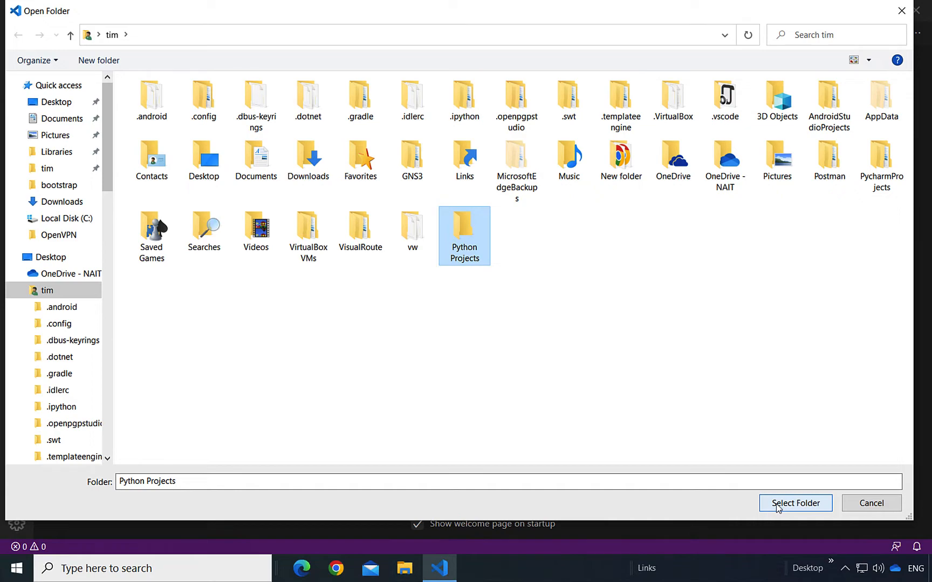
{"action": "left_click", "coordinate": [795, 503]}
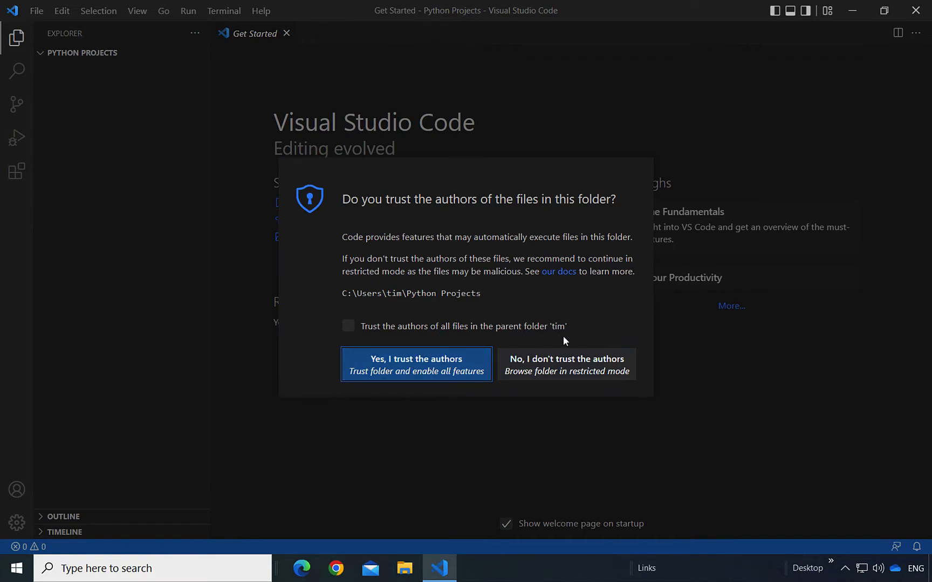
Step: Trust the Python Projects folder's authors, then view the extensions marketplace
{"action": "left_click", "coordinate": [417, 375]}
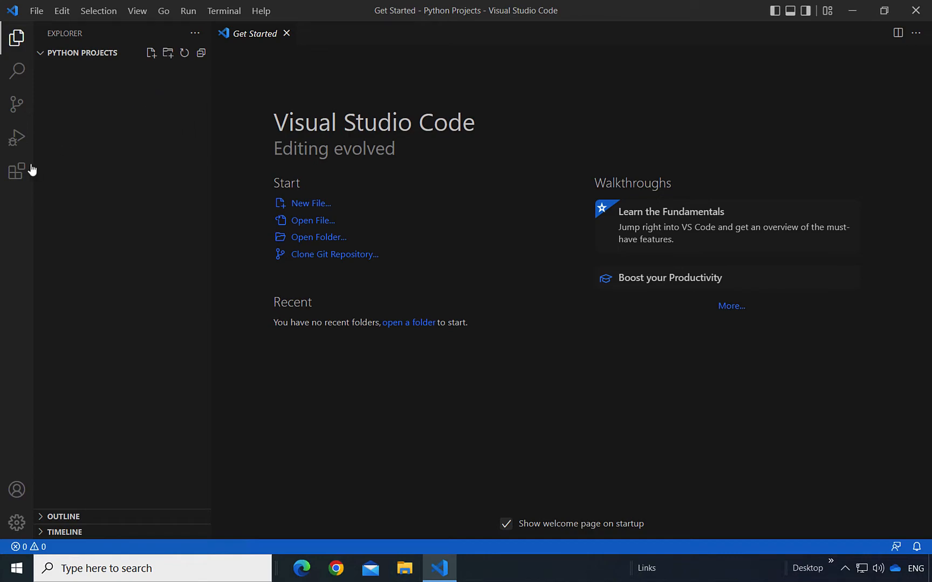
{"action": "left_click", "coordinate": [16, 173]}
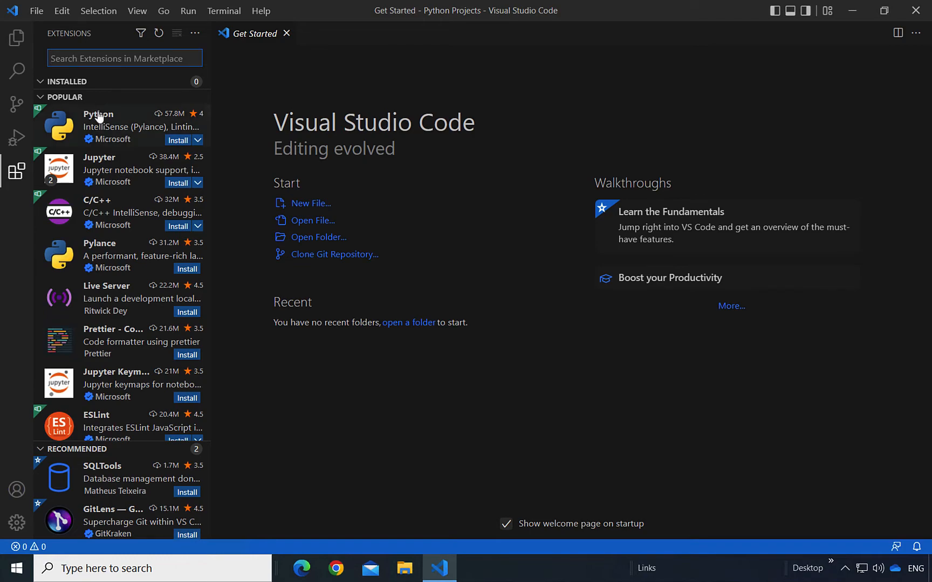
Step: Install Microsoft's Python extension, with Pylance and Jupyter, and close the Jupyter Get Started page
{"action": "left_click", "coordinate": [112, 139]}
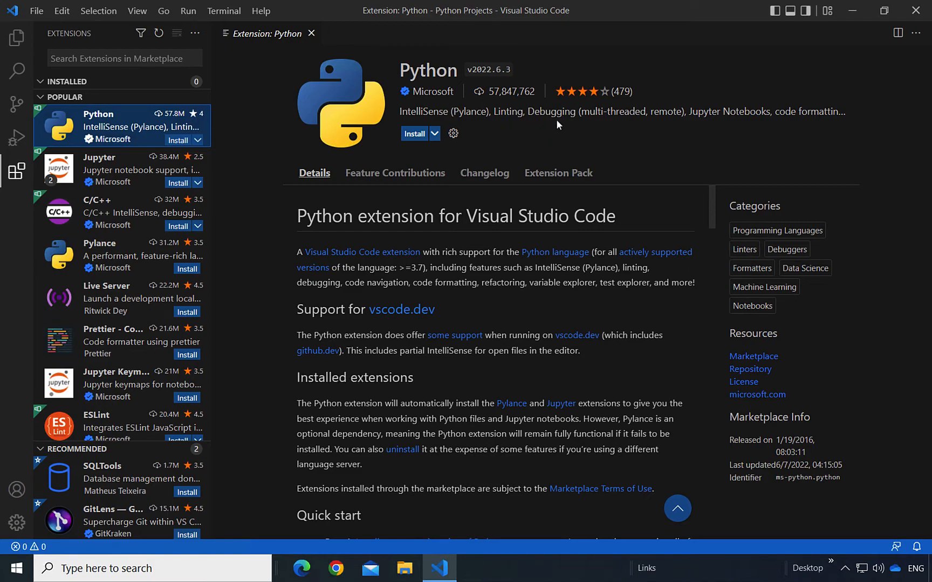
{"action": "left_click", "coordinate": [414, 134]}
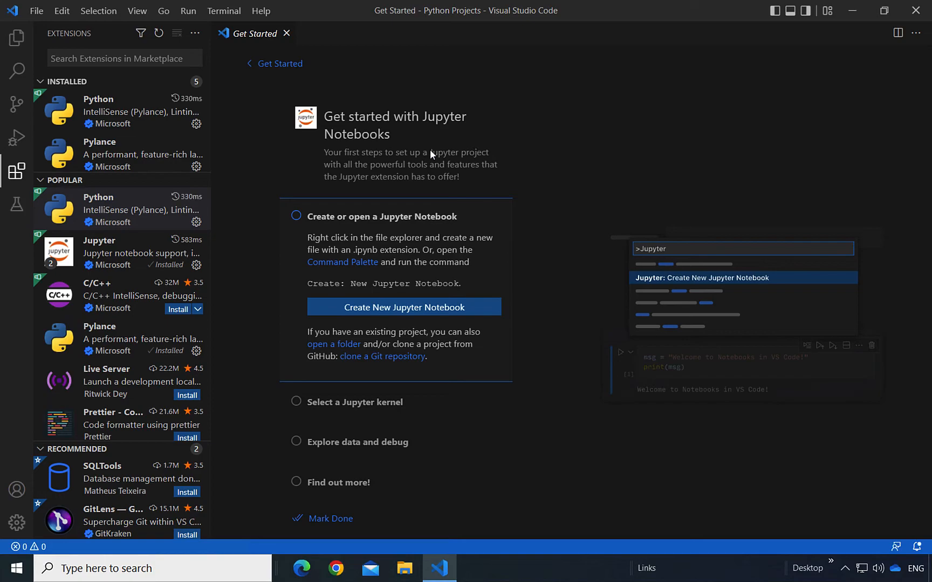
{"action": "left_click", "coordinate": [286, 33]}
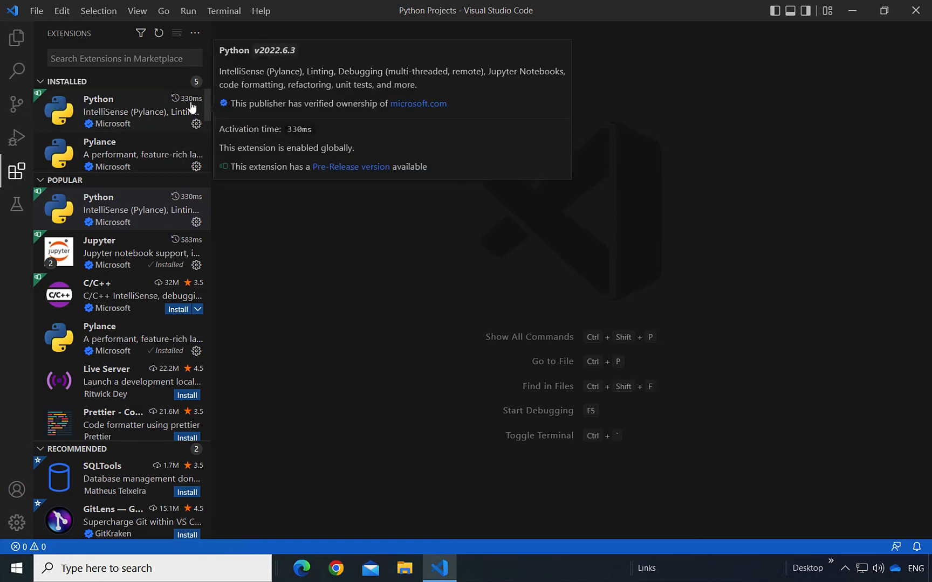
{"action": "mouse_move", "coordinate": [207, 100]}
{"action": "left_mouse_down"}
{"action": "mouse_move", "coordinate": [204, 165]}
{"action": "mouse_move", "coordinate": [207, 92]}
{"action": "left_mouse_up"}
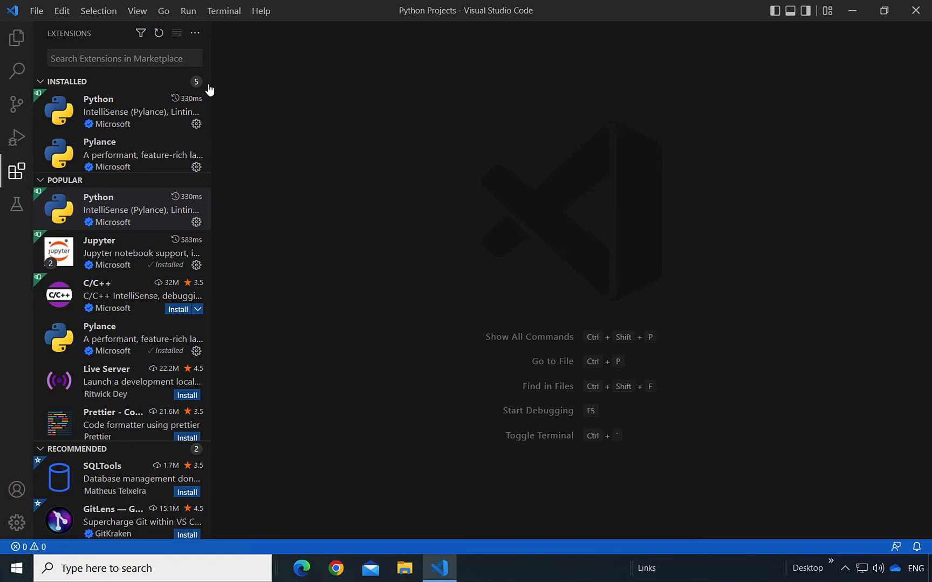
{"action": "left_click", "coordinate": [34, 13]}
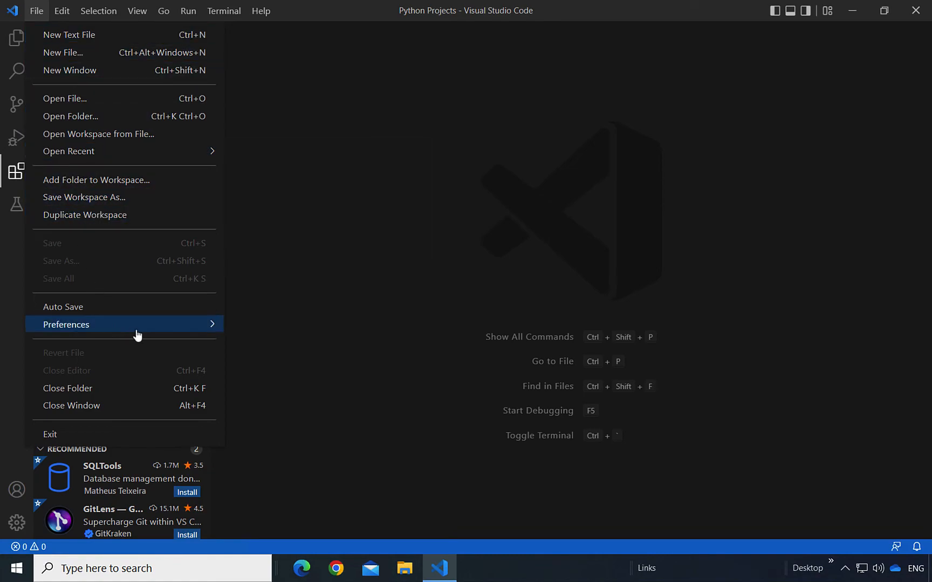
Step: In Settings, change Editor: Font Size from 14 to 20
{"action": "mouse_move", "coordinate": [142, 326]}
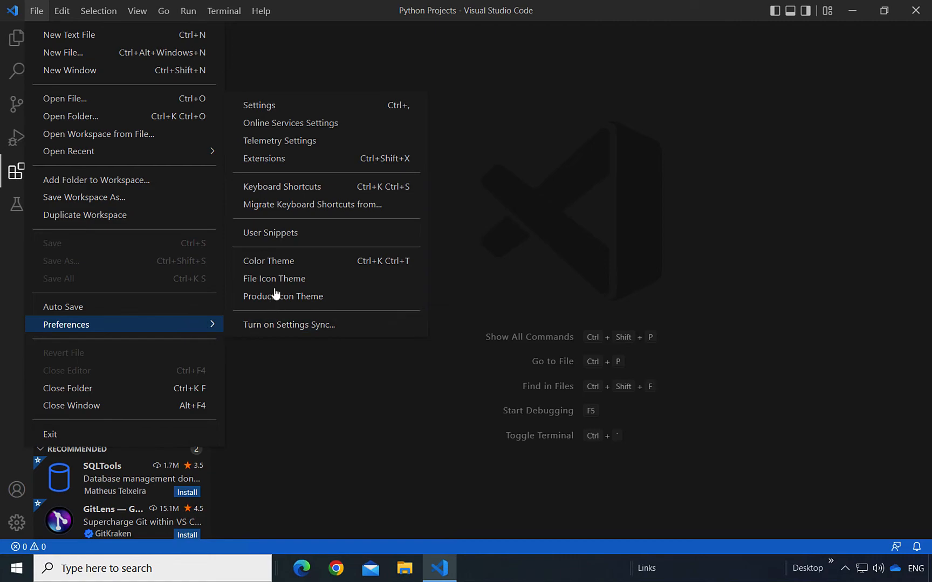
{"action": "left_click", "coordinate": [277, 106]}
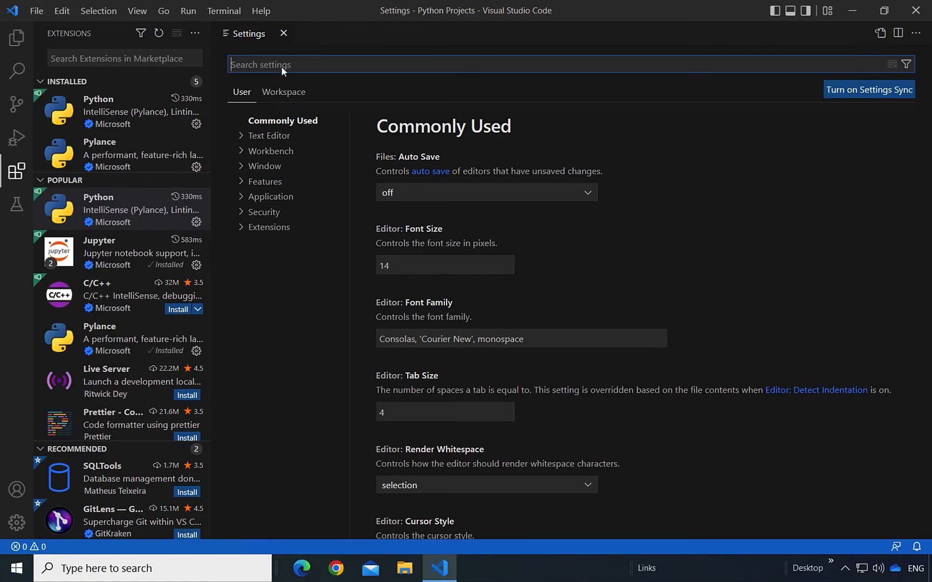
{"action": "left_click_drag", "start_coordinate": [395, 264], "coordinate": [377, 263]}
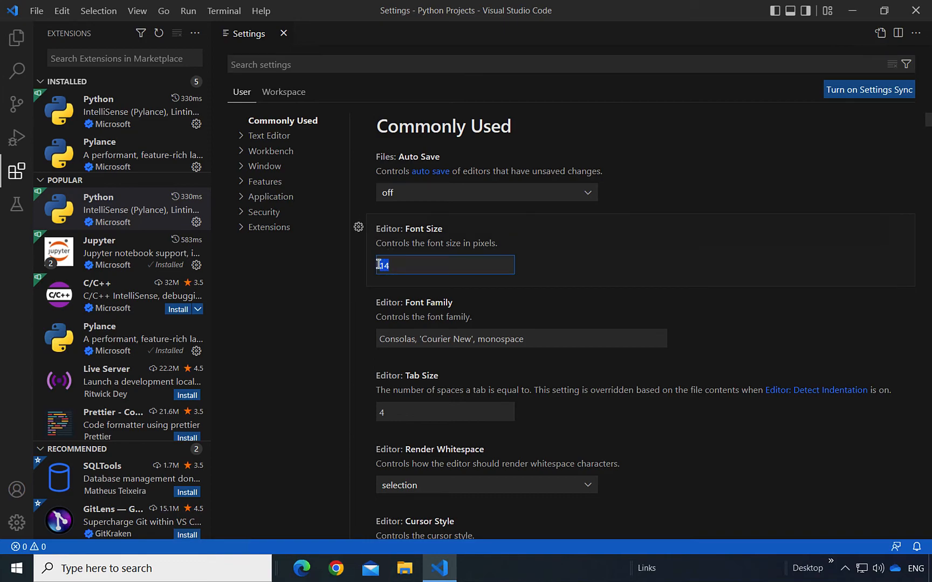
{"action": "key", "text": "BackSpace"}
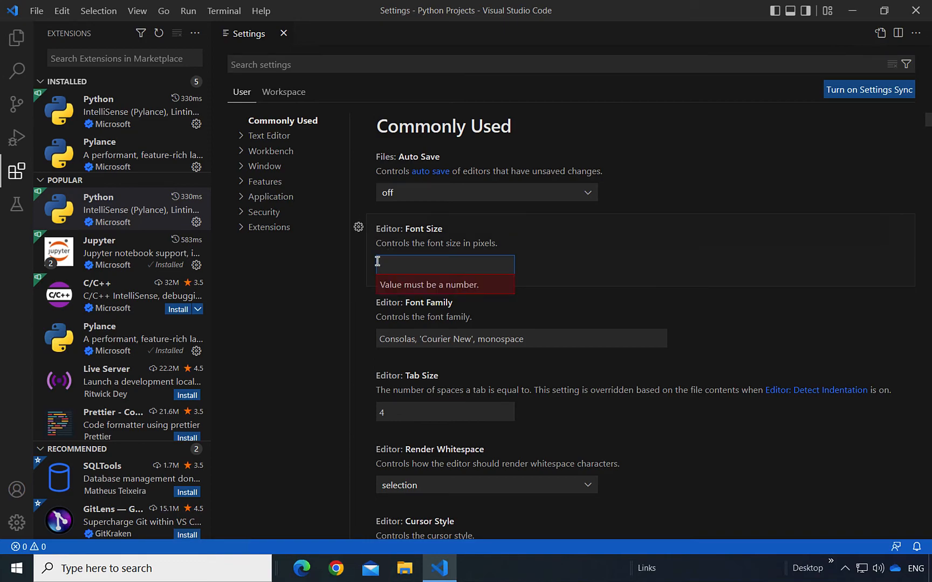
{"action": "type", "text": "20"}
{"action": "key", "text": "Escape"}
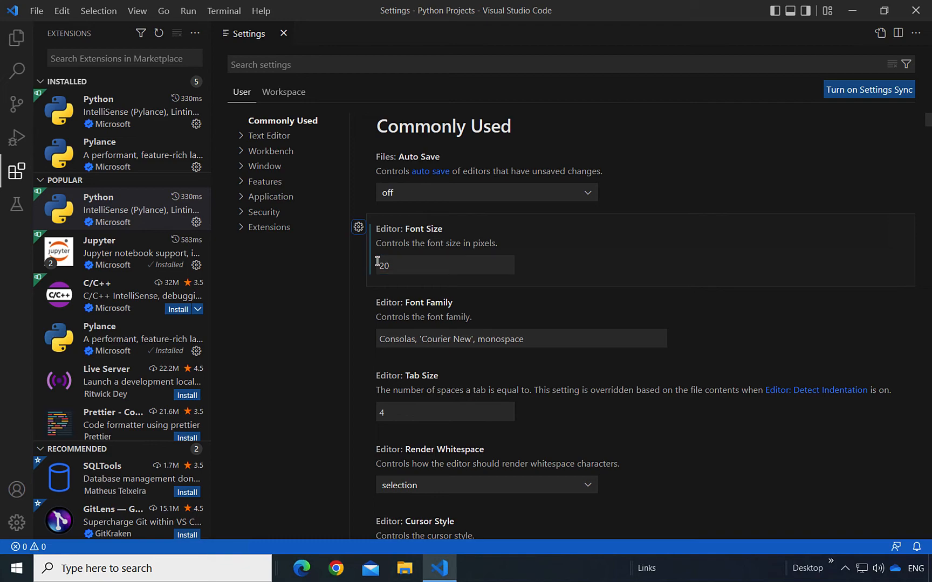
{"action": "left_click", "coordinate": [371, 412]}
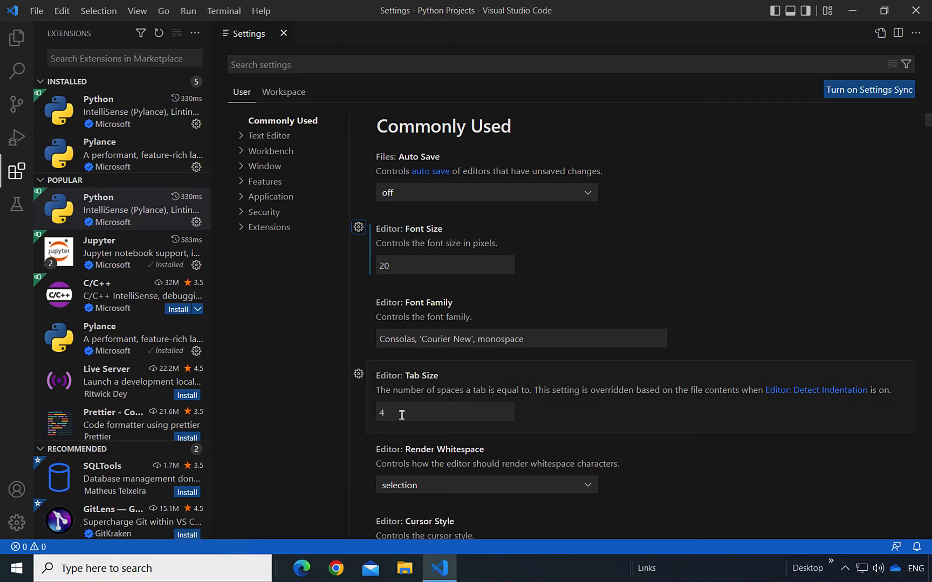
Step: Search settings for 'zoom' and enable Mouse Wheel Zoom
{"action": "left_click", "coordinate": [296, 64]}
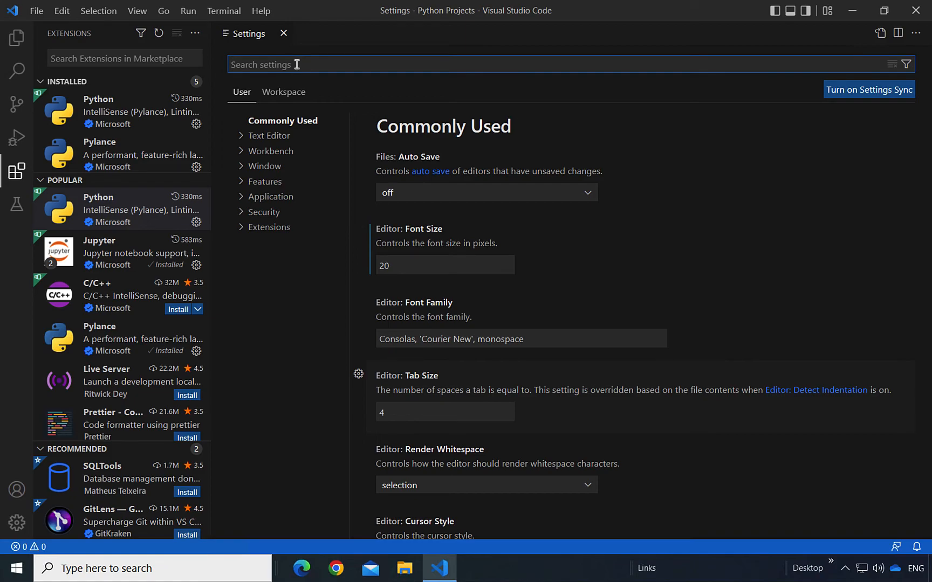
{"action": "type", "text": "zoom"}
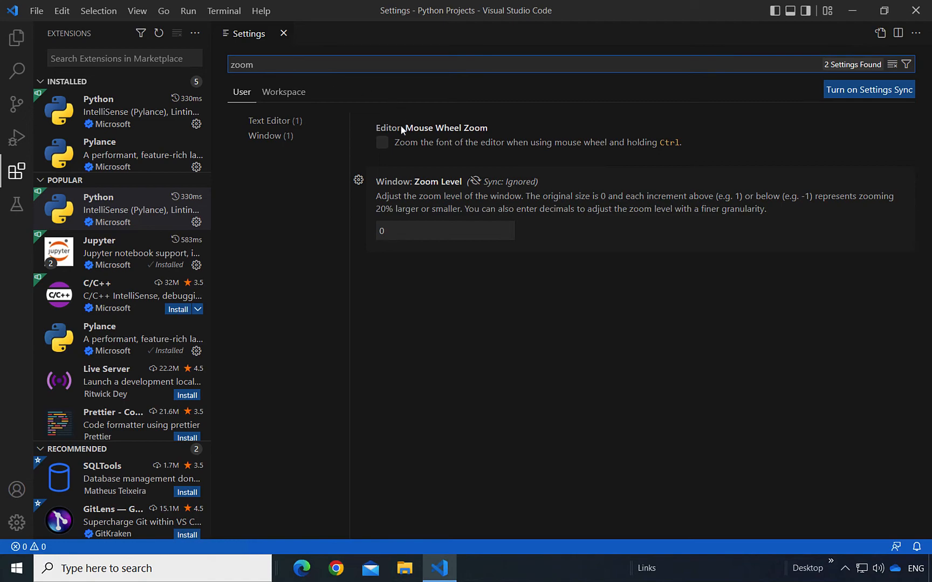
{"action": "left_click", "coordinate": [384, 144]}
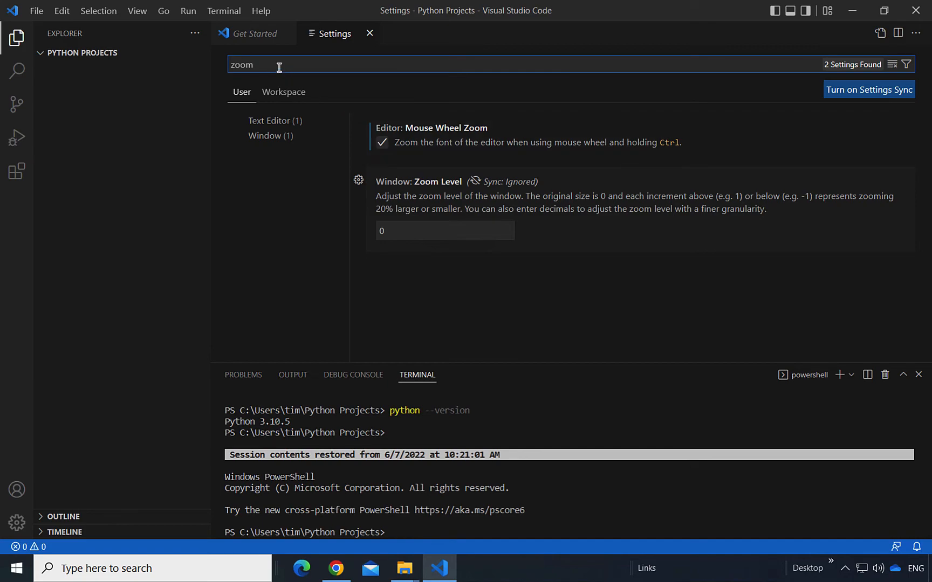
Step: Set Files: Auto Save to afterDelay, keep the 1000 ms delay, and close Settings
{"action": "left_click_drag", "start_coordinate": [279, 67], "coordinate": [228, 54]}
{"action": "key", "text": "BackSpace"}
{"action": "type", "text": "a"}
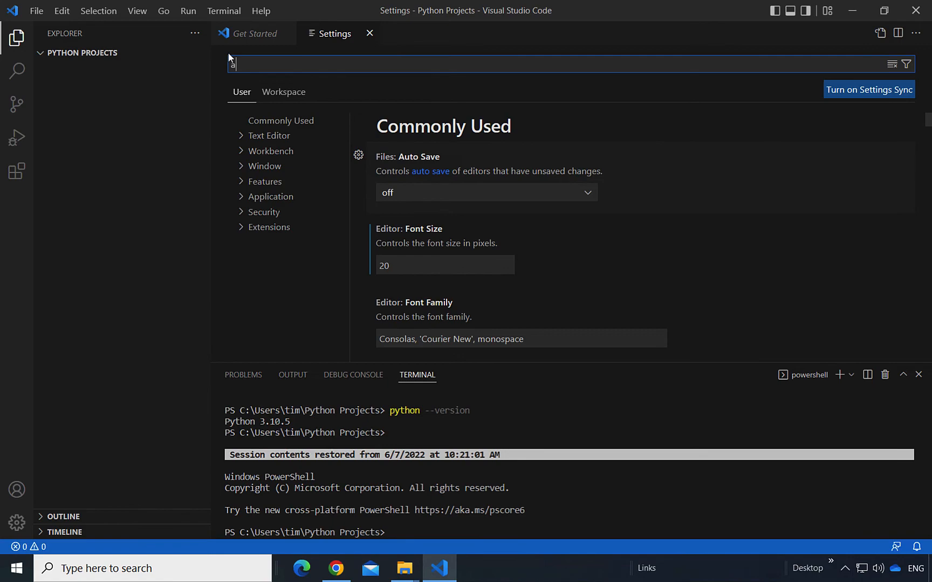
{"action": "type", "text": "utosave"}
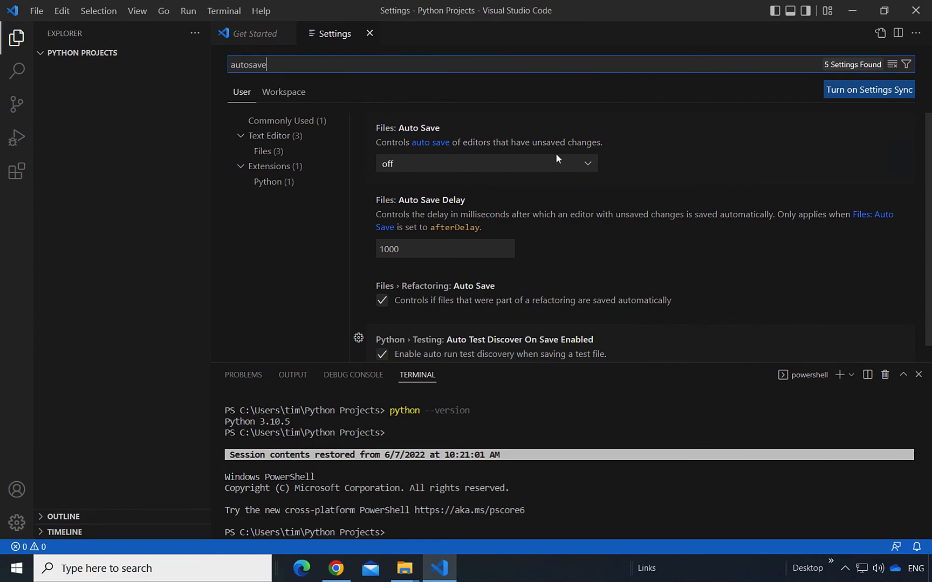
{"action": "left_click", "coordinate": [587, 163]}
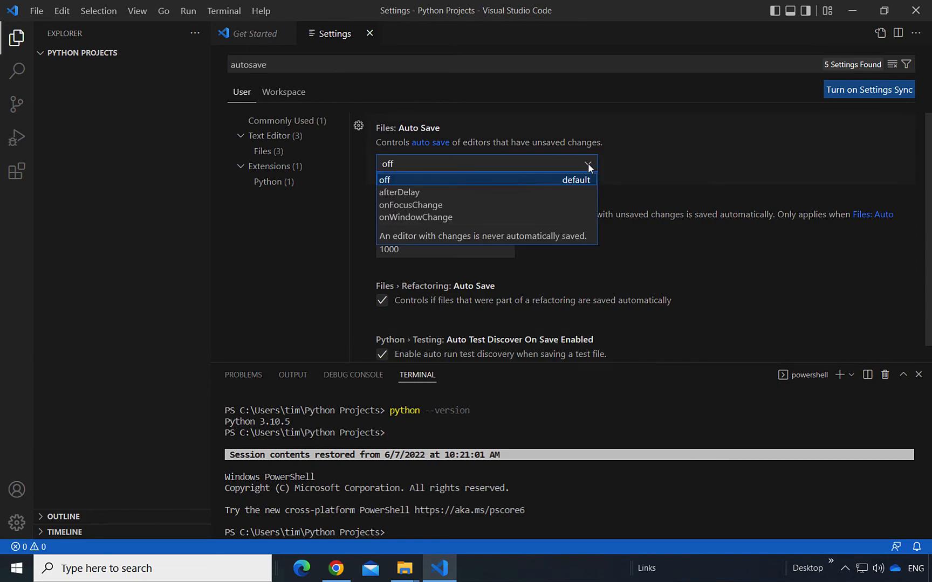
{"action": "left_click", "coordinate": [457, 193]}
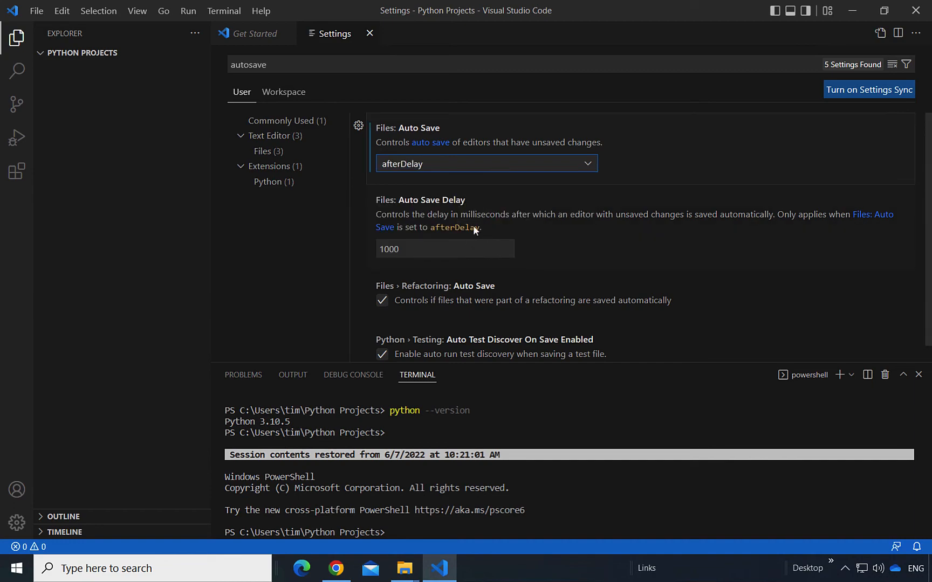
{"action": "left_click_drag", "start_coordinate": [405, 252], "coordinate": [368, 250]}
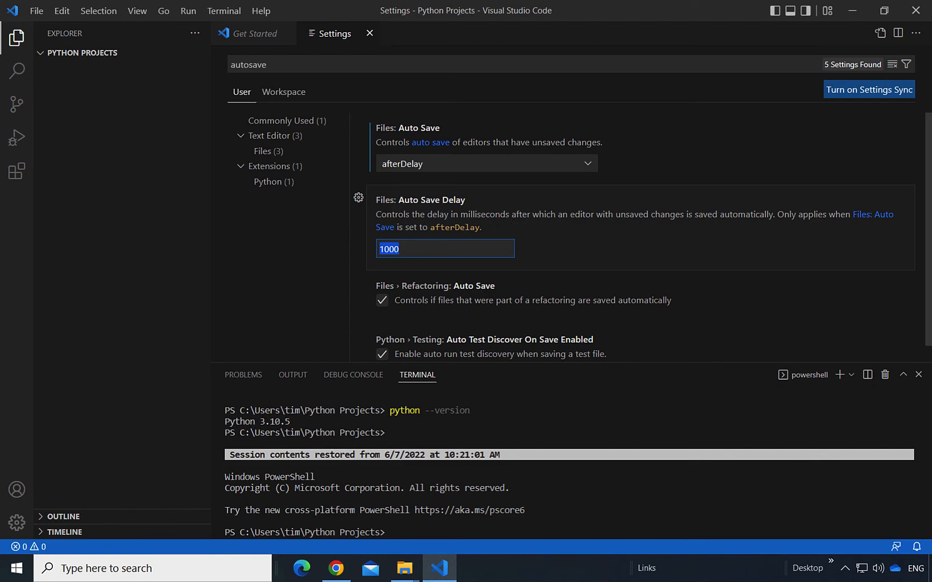
{"action": "key", "text": "ctrl+j"}
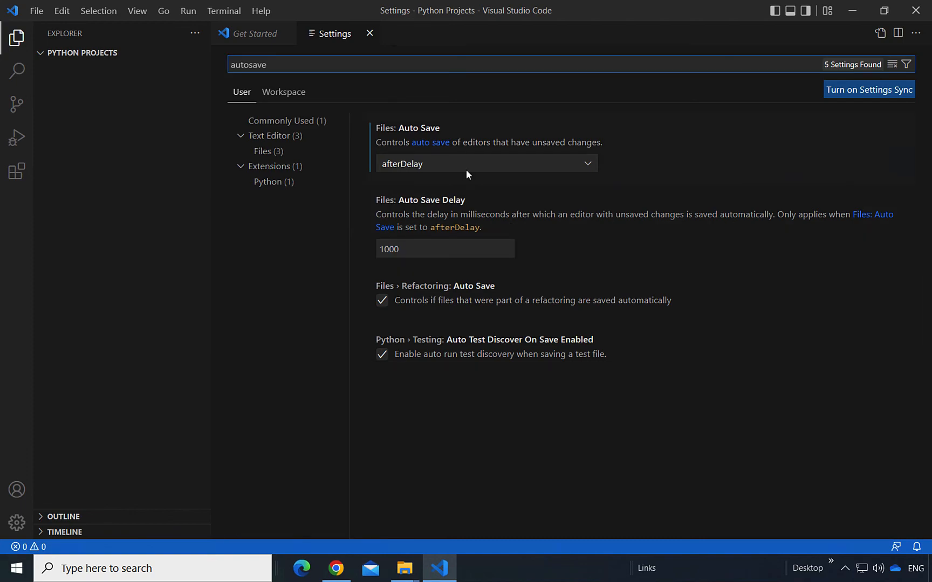
{"action": "left_click", "coordinate": [369, 33]}
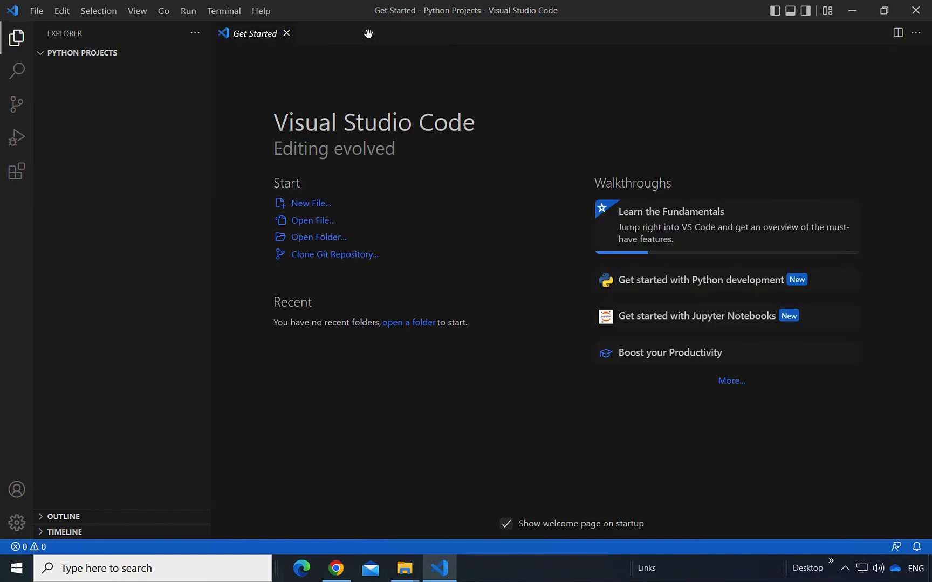
Step: Open a new PowerShell terminal and run python --version, which reports Python 3.10.5
{"action": "left_click", "coordinate": [225, 13]}
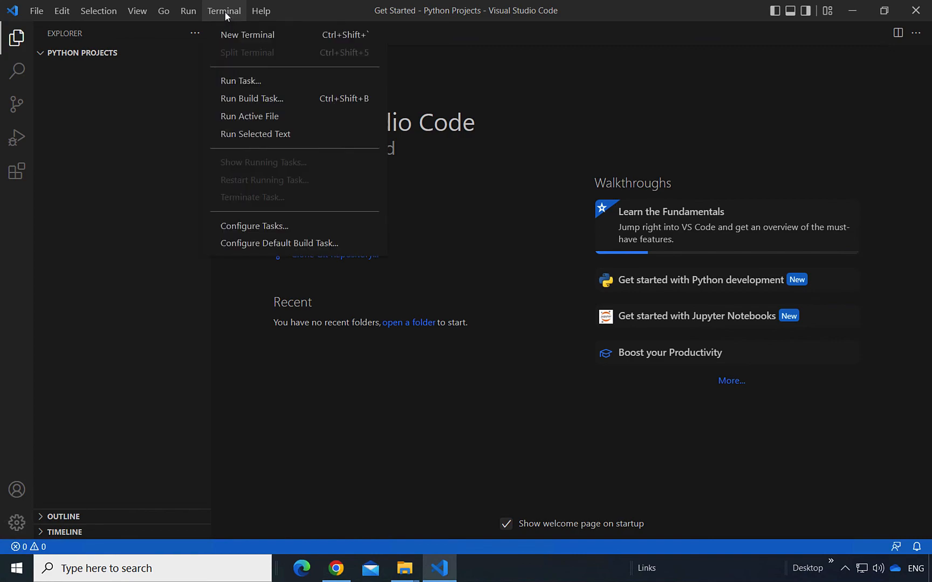
{"action": "left_click", "coordinate": [295, 42]}
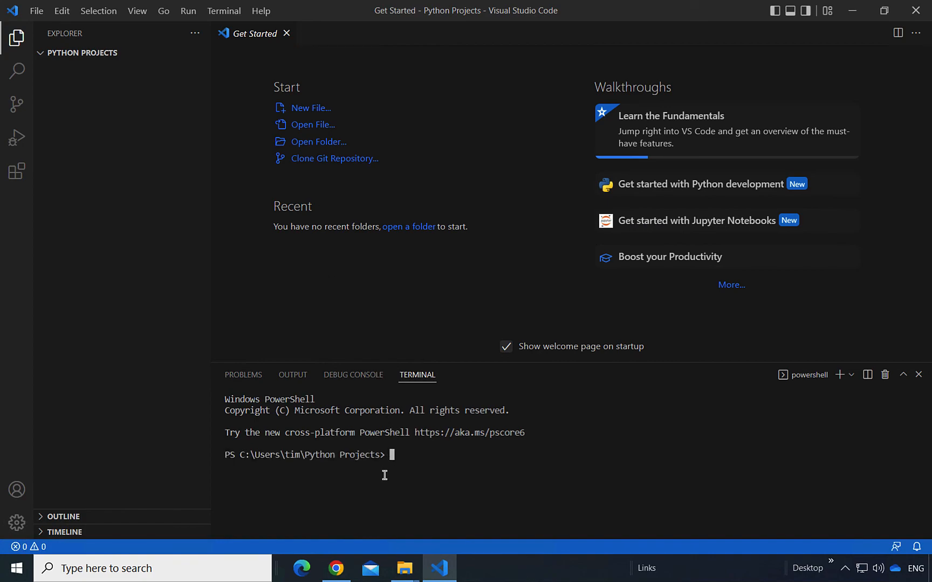
{"action": "type", "text": "python --version"}
{"action": "key", "text": "Return"}
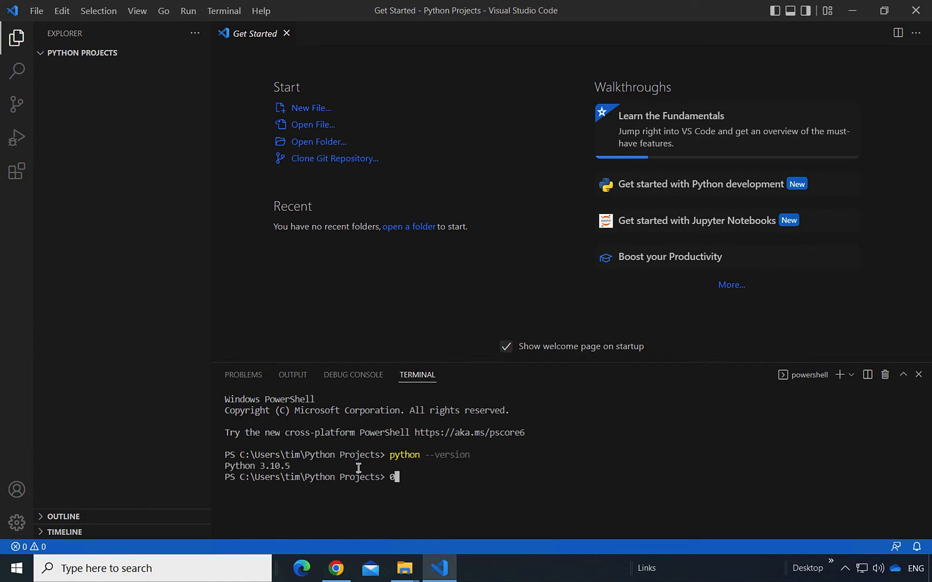
{"action": "left_click_drag", "start_coordinate": [316, 465], "coordinate": [223, 468]}
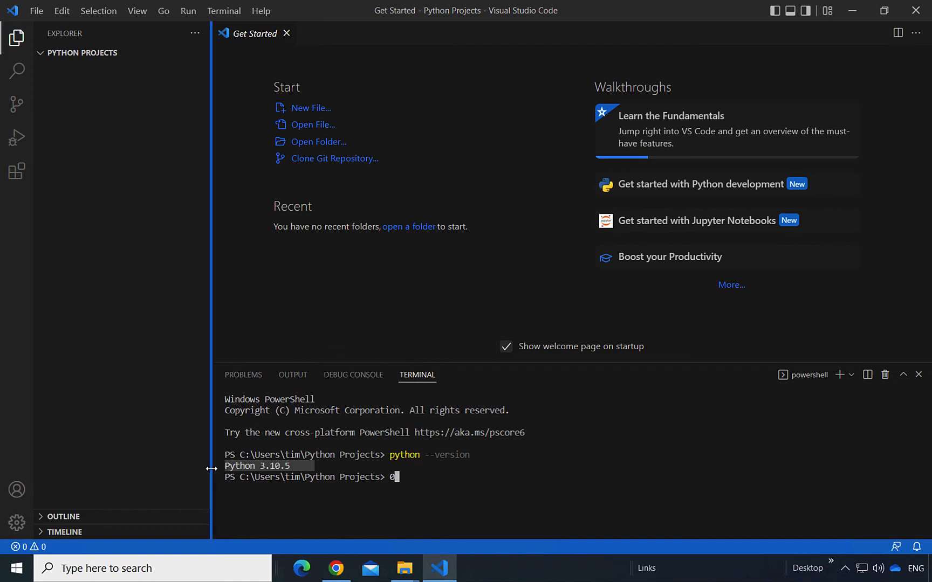